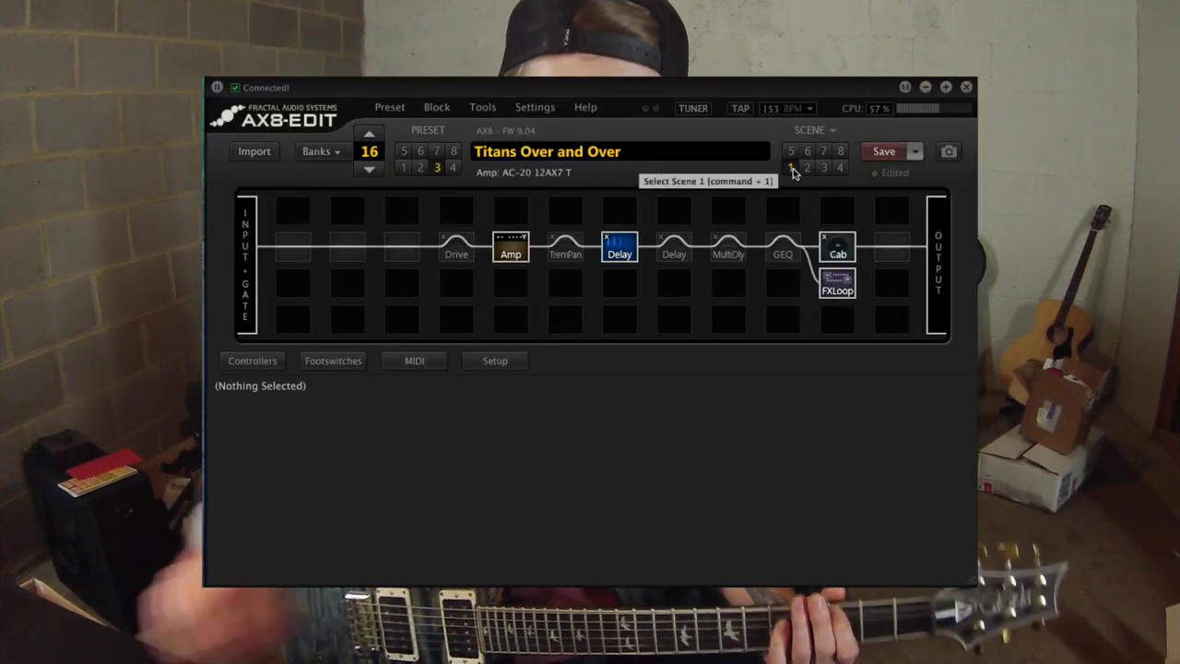
Step the Titans Over and Over preset in AX8-Edit to scene 2, then scene 3
left_click(805, 168)
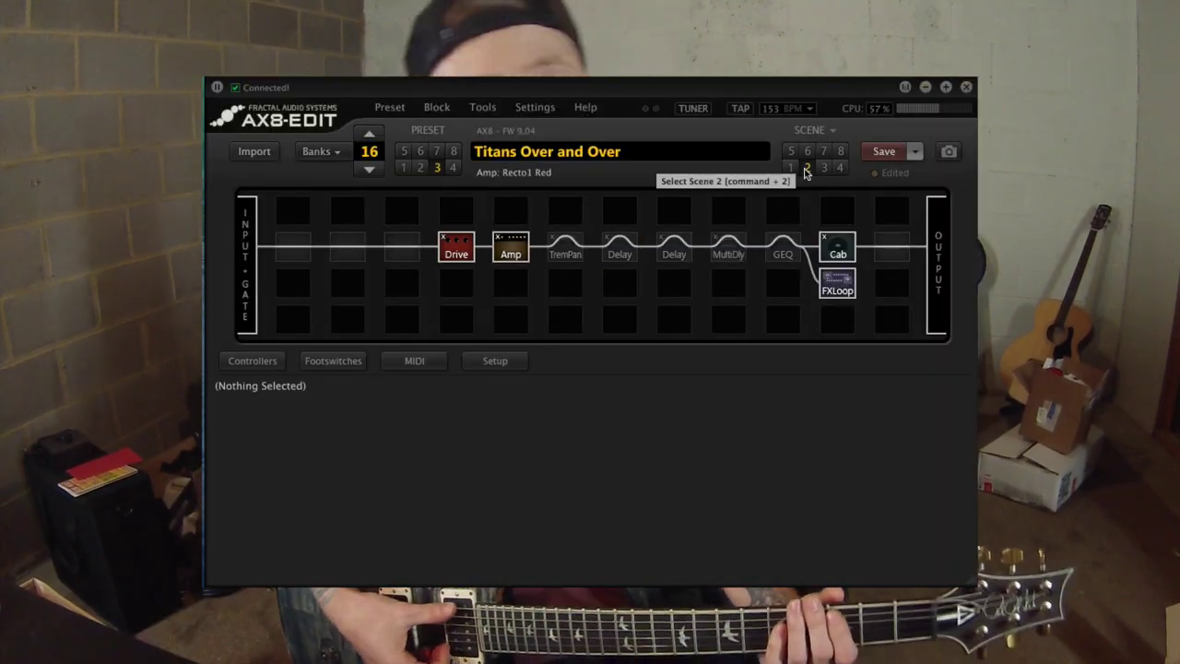
left_click(822, 167)
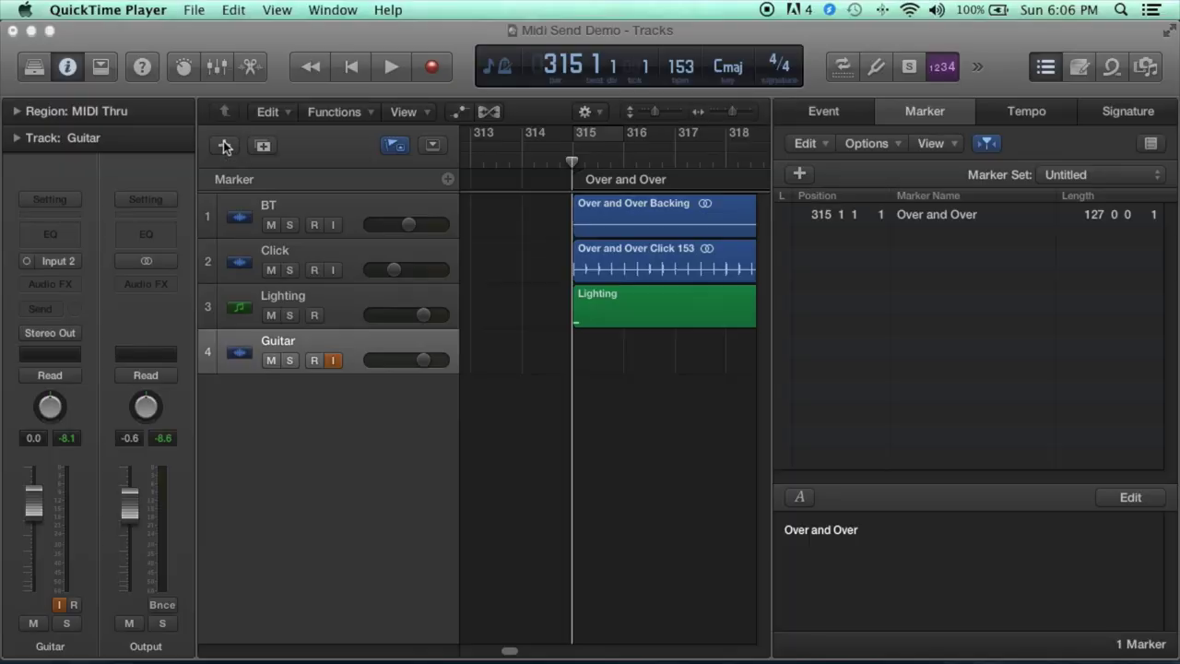
In the Midi Send Demo project, begin adding a new track
left_click(261, 143)
Create a new External MIDI track
left_click(424, 85)
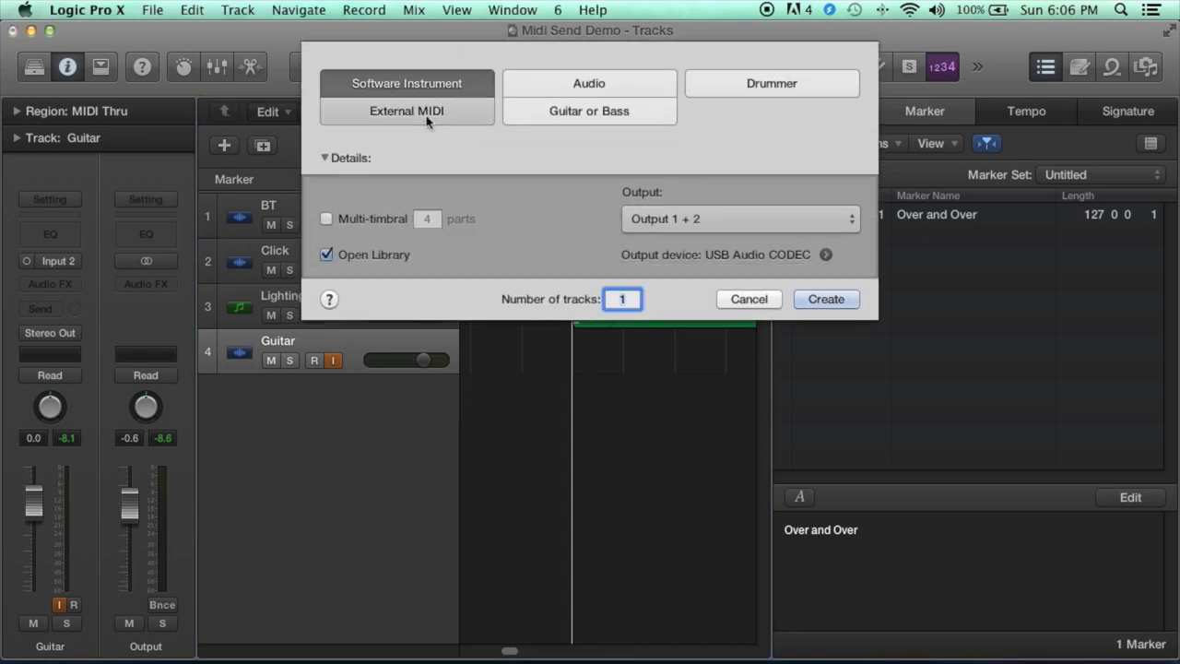
left_click(426, 112)
left_click(841, 277)
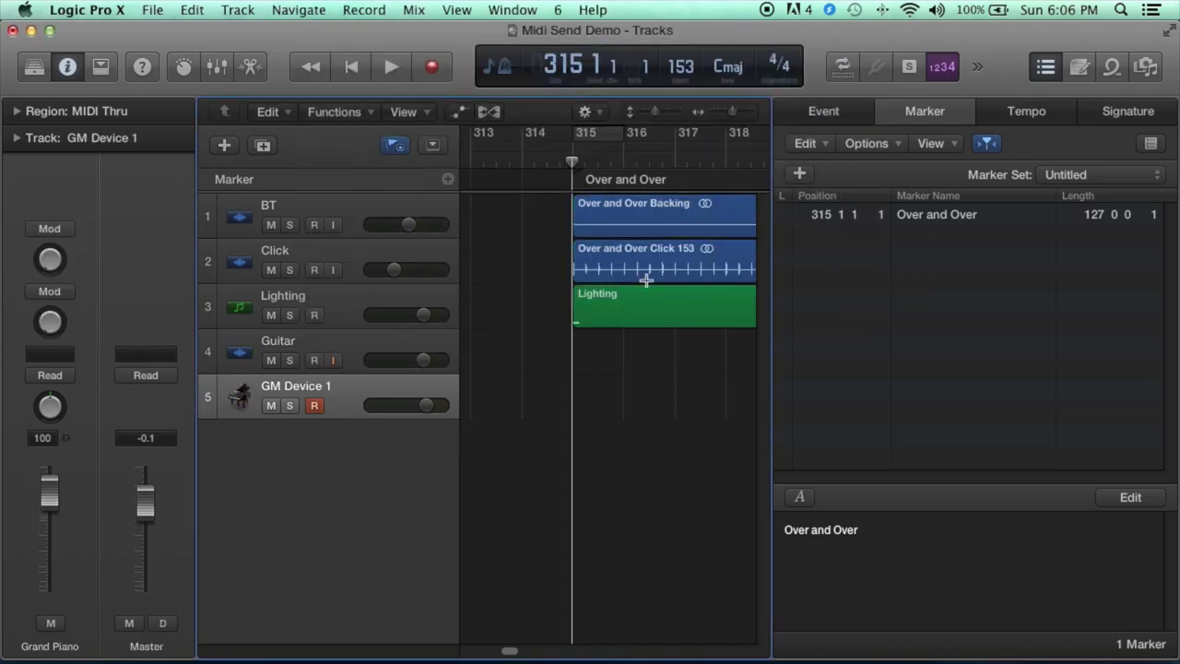
Route the new GM Device 1 track to the AX8 MIDI port and bring up its program-names window
left_click(17, 139)
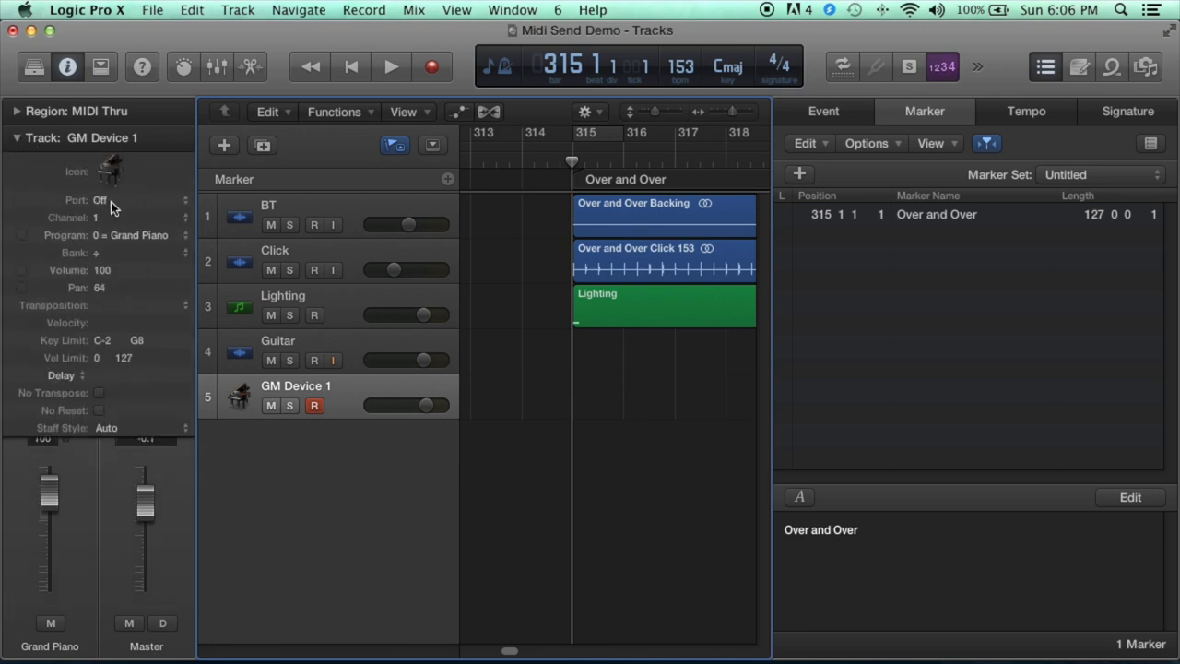
left_click(111, 202)
left_click(137, 262)
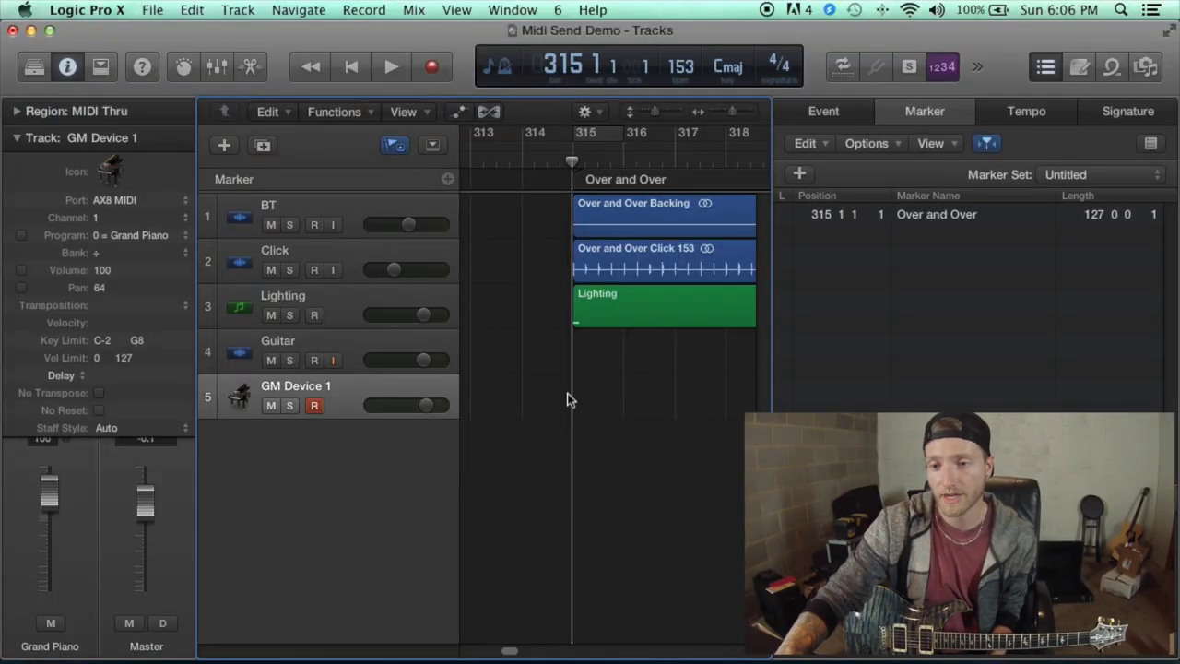
double_click(299, 385)
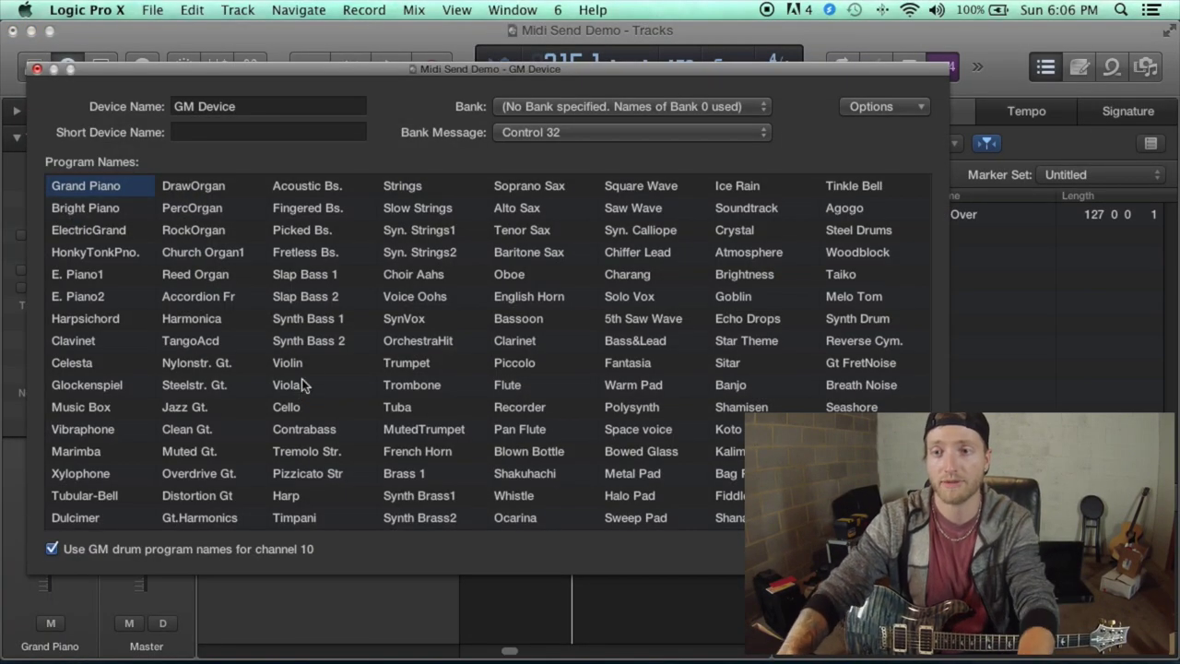
Rename the MIDI device to Ax8 and close its settings window
double_click(285, 109)
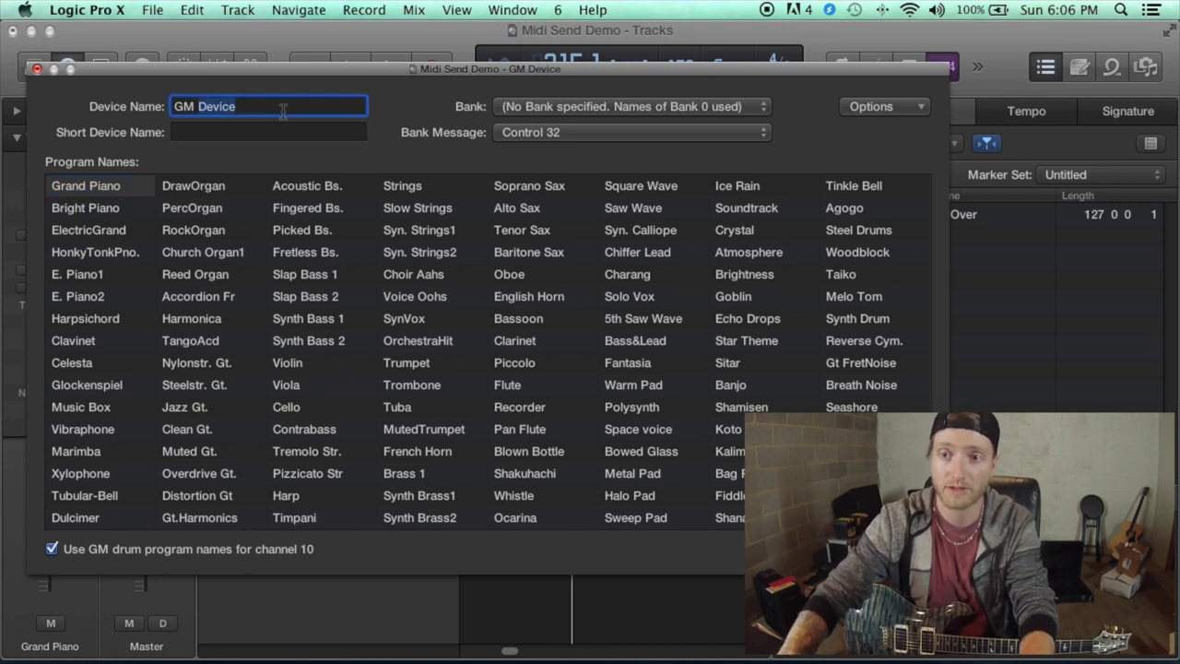
type("Ax8")
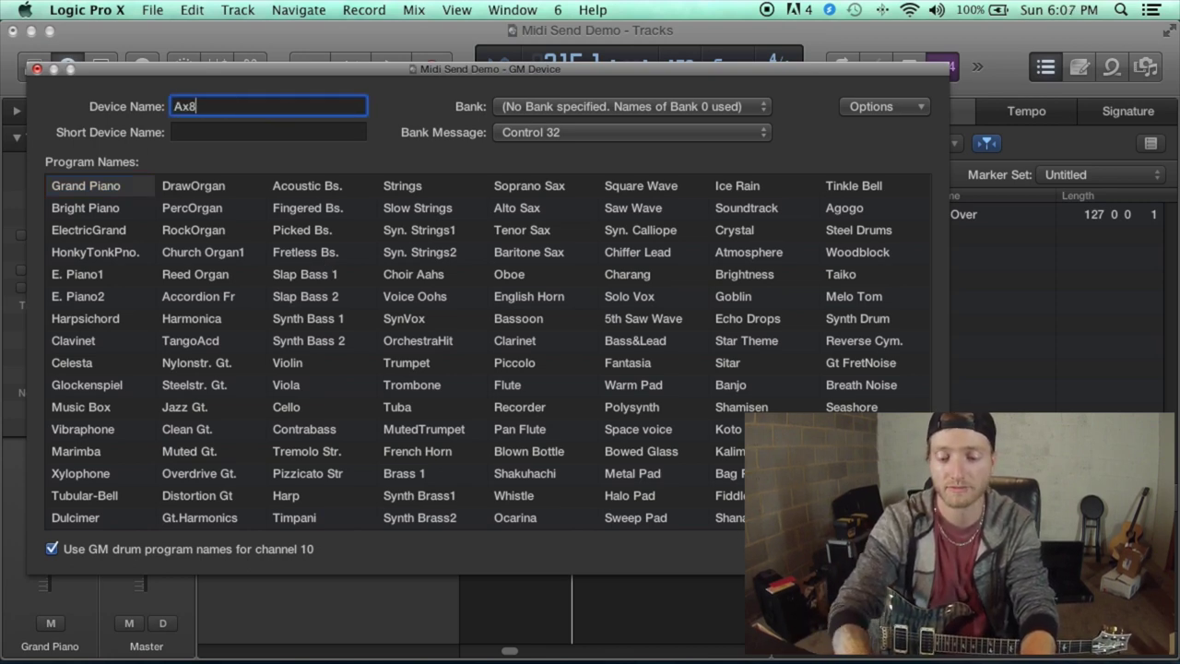
key("Return")
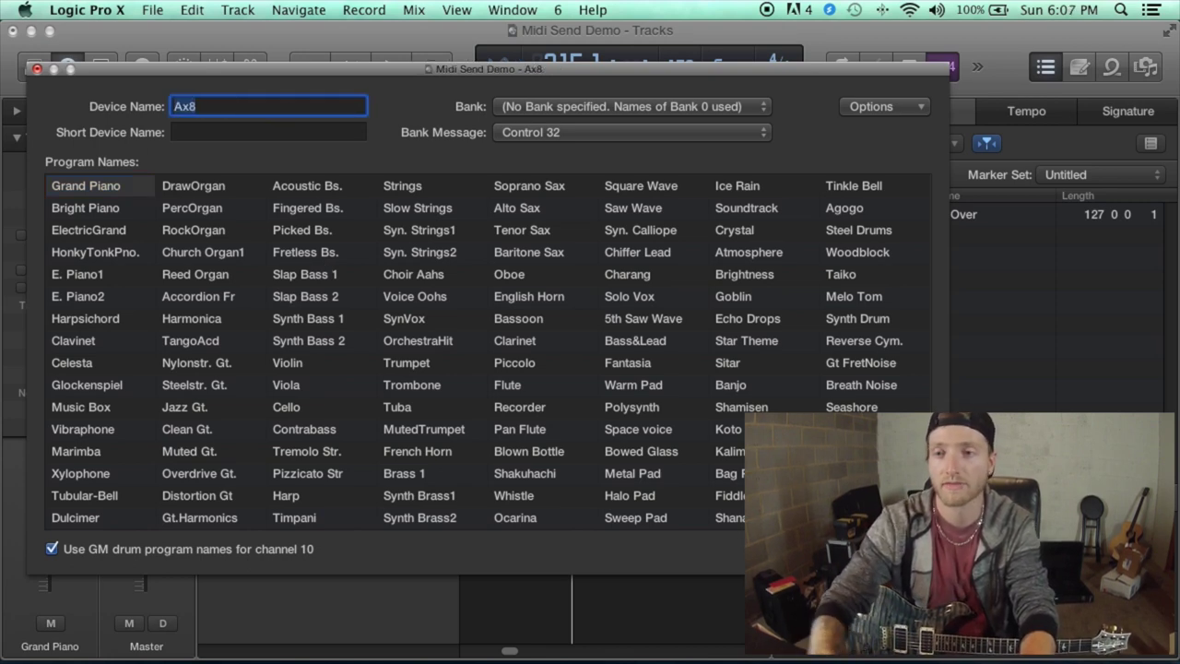
left_click(36, 69)
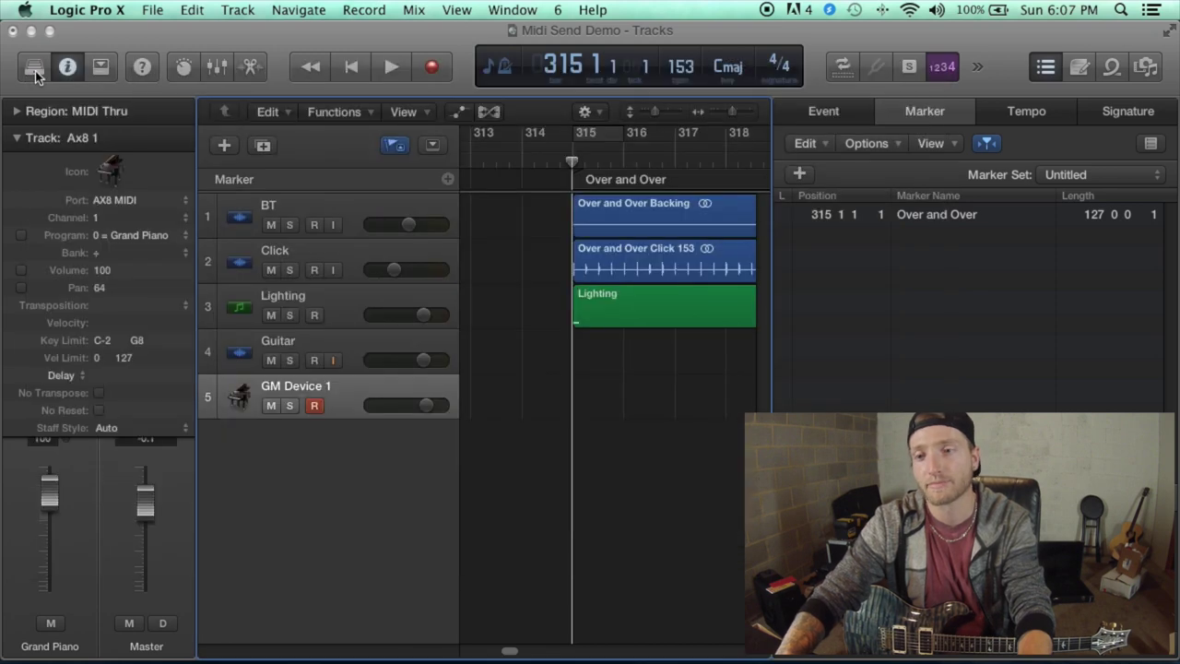
Create an empty MIDI region on Ax8 1 at bar 315 and open it in the Piano Roll
right_click(595, 383)
left_click(623, 393)
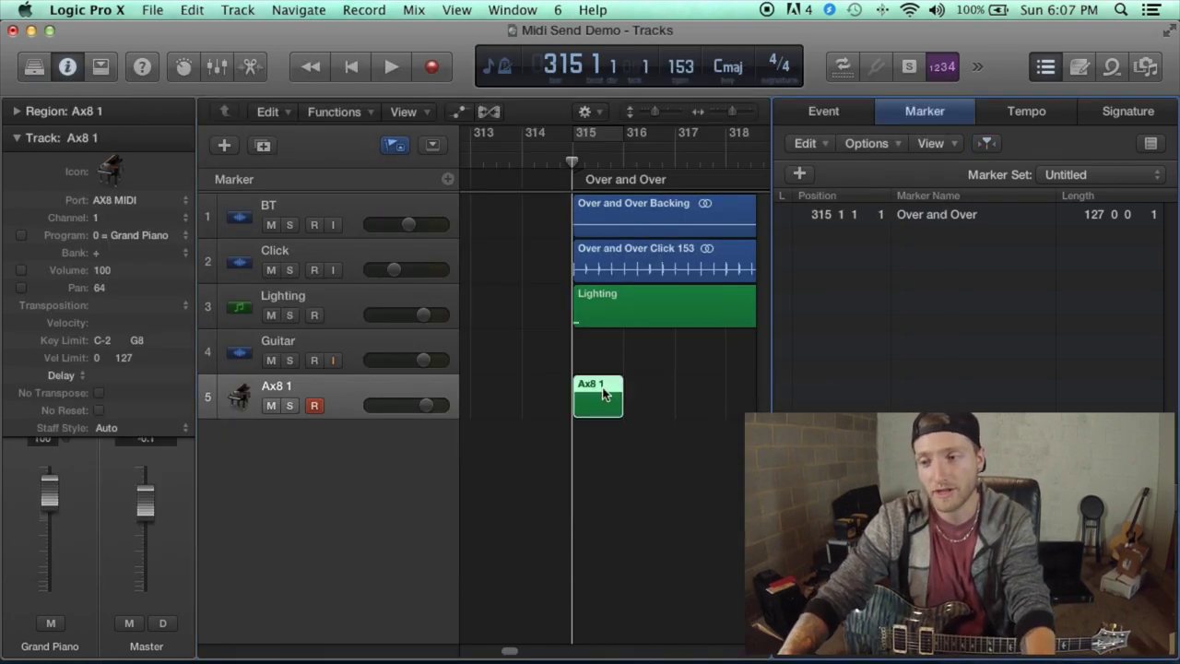
double_click(594, 389)
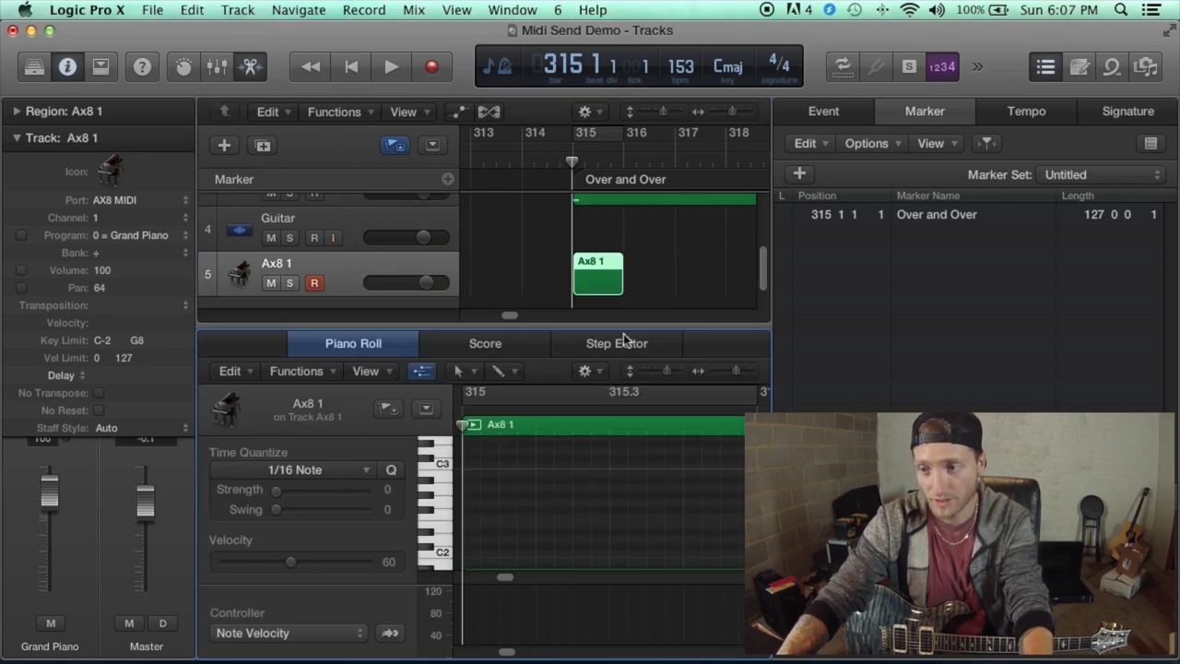
left_click_drag(625, 325, 626, 285)
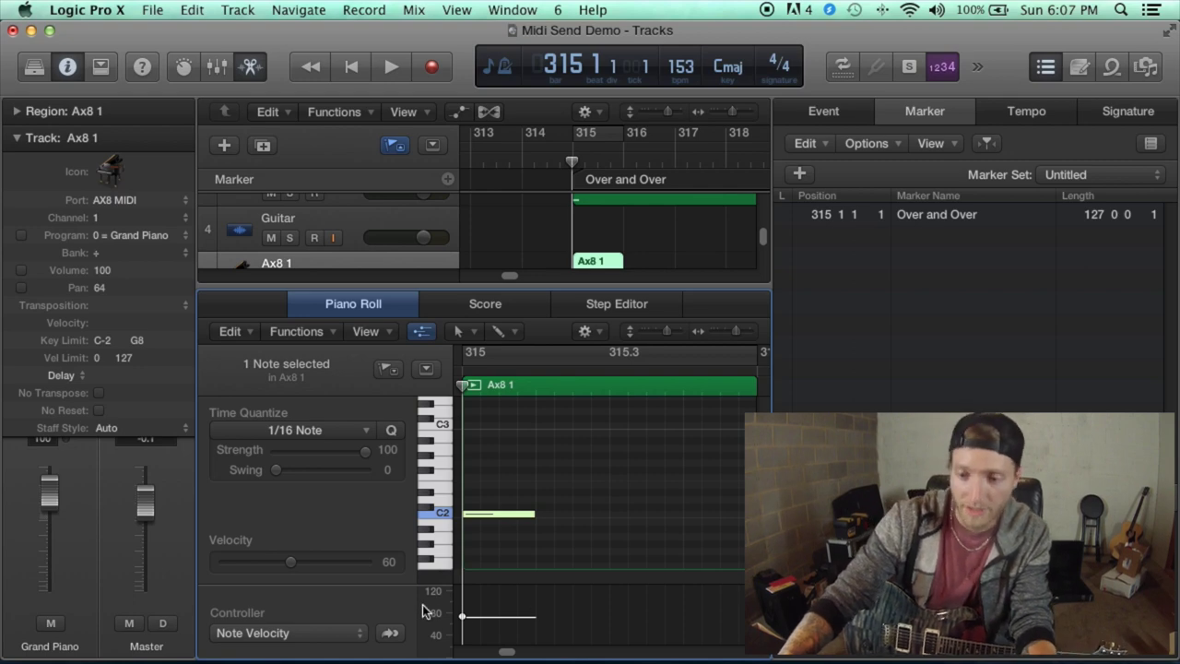
Switch the controller lane to Program Change and add an event at the region start
left_click(355, 634)
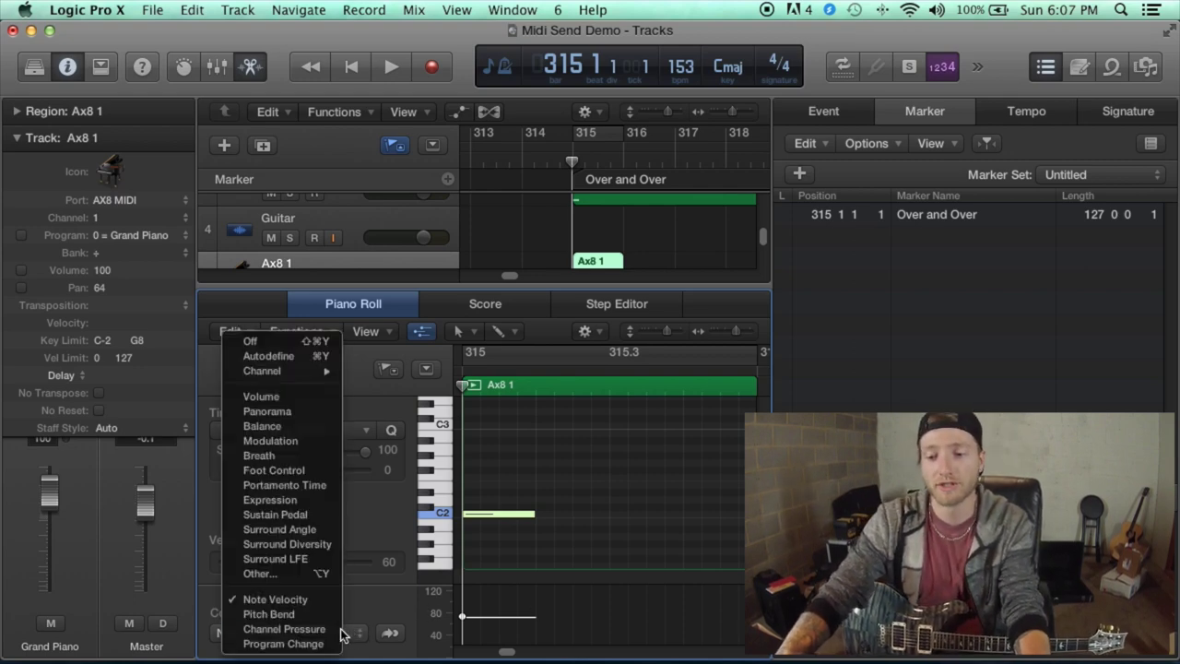
left_click(316, 643)
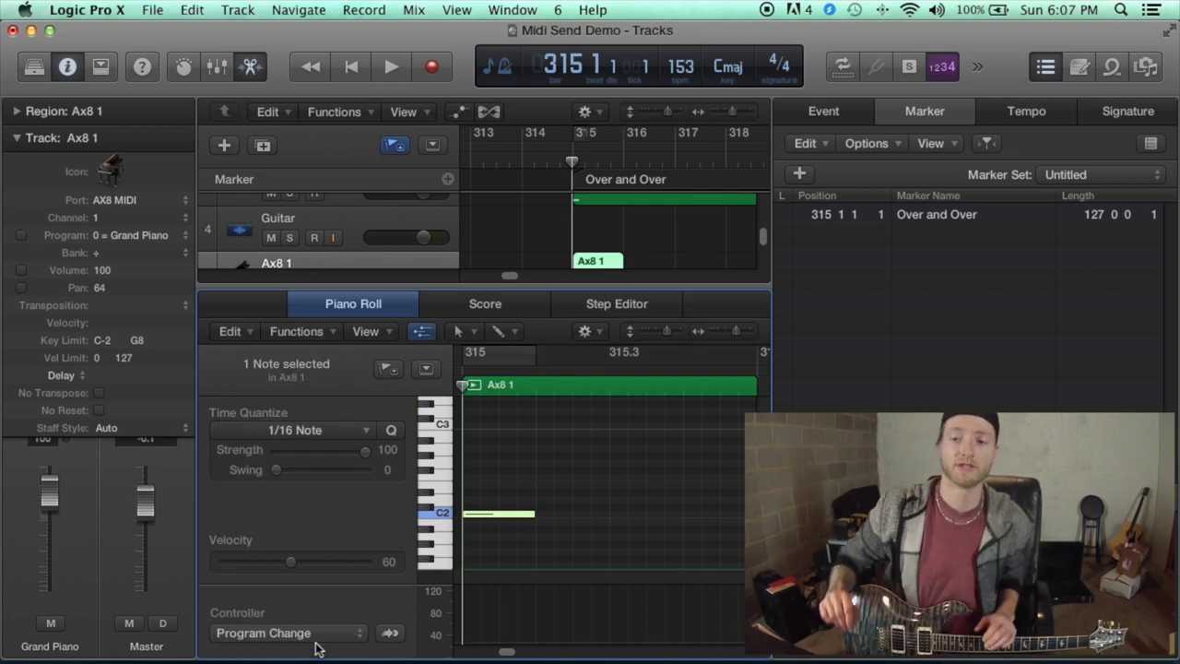
left_click(465, 595)
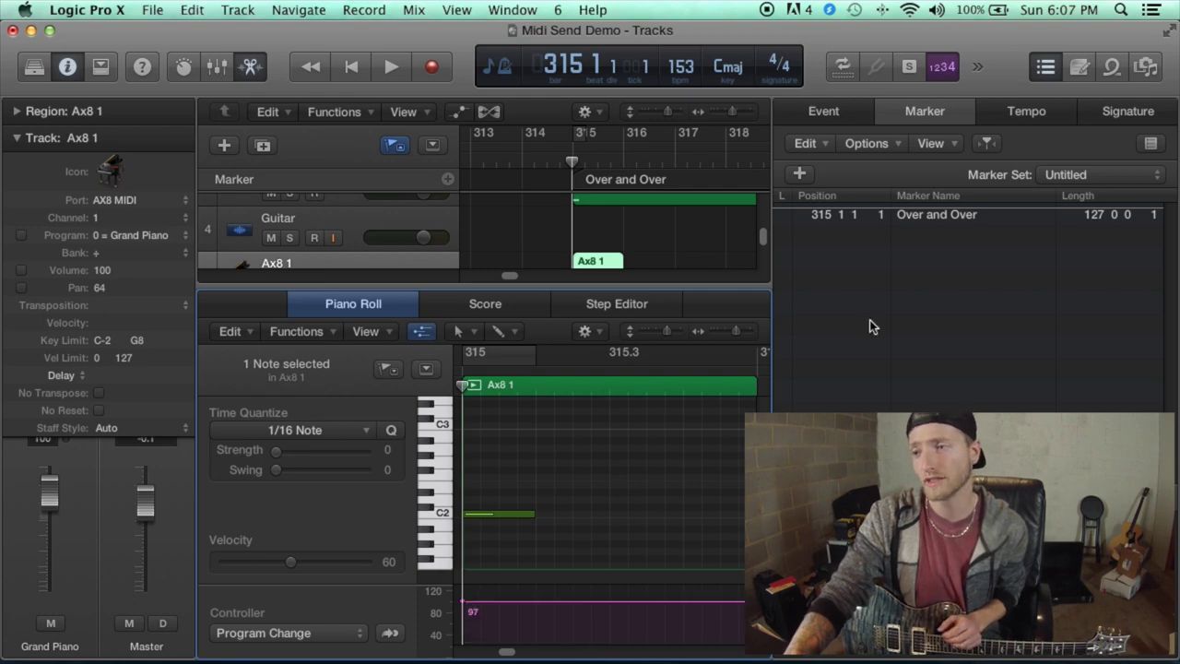
In the Event List, set the program change value to 122 (Seashore)
left_click(833, 111)
left_click(1062, 288)
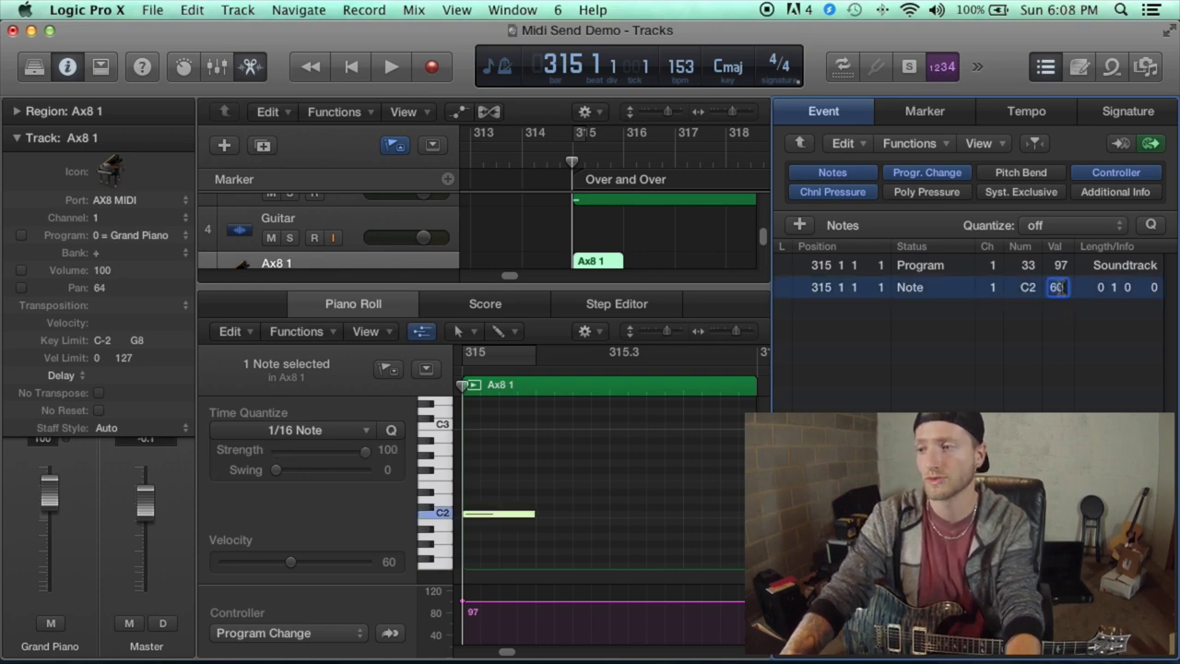
left_click(1071, 322)
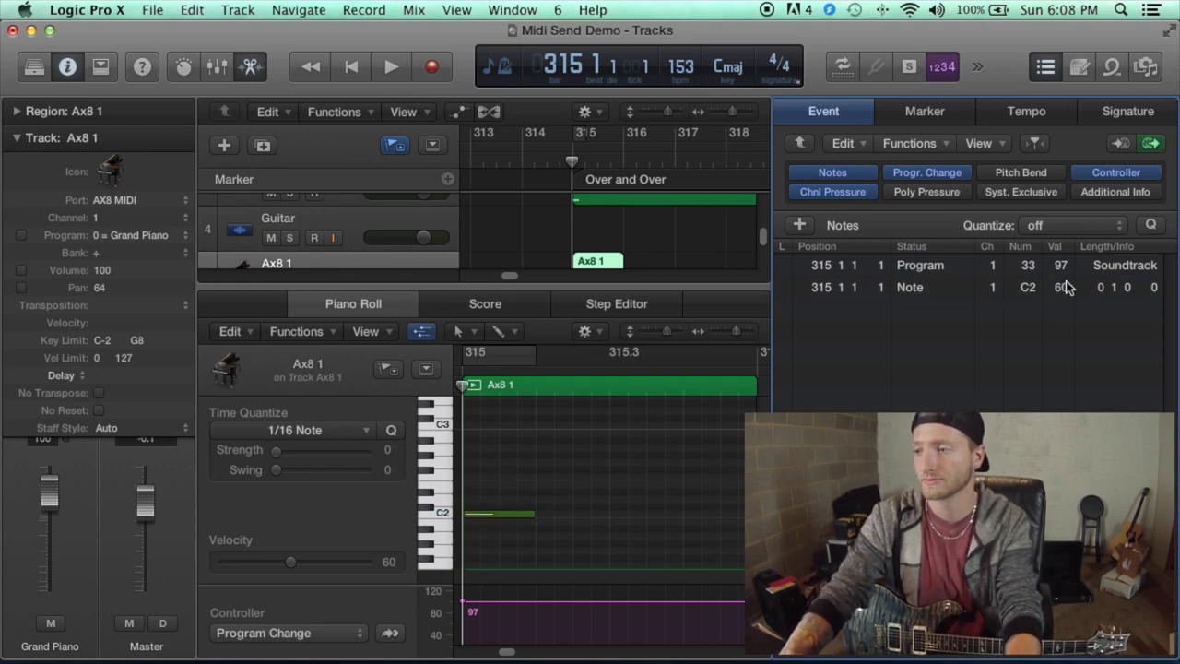
left_click(1060, 265)
scroll(982, 249, "down", 10)
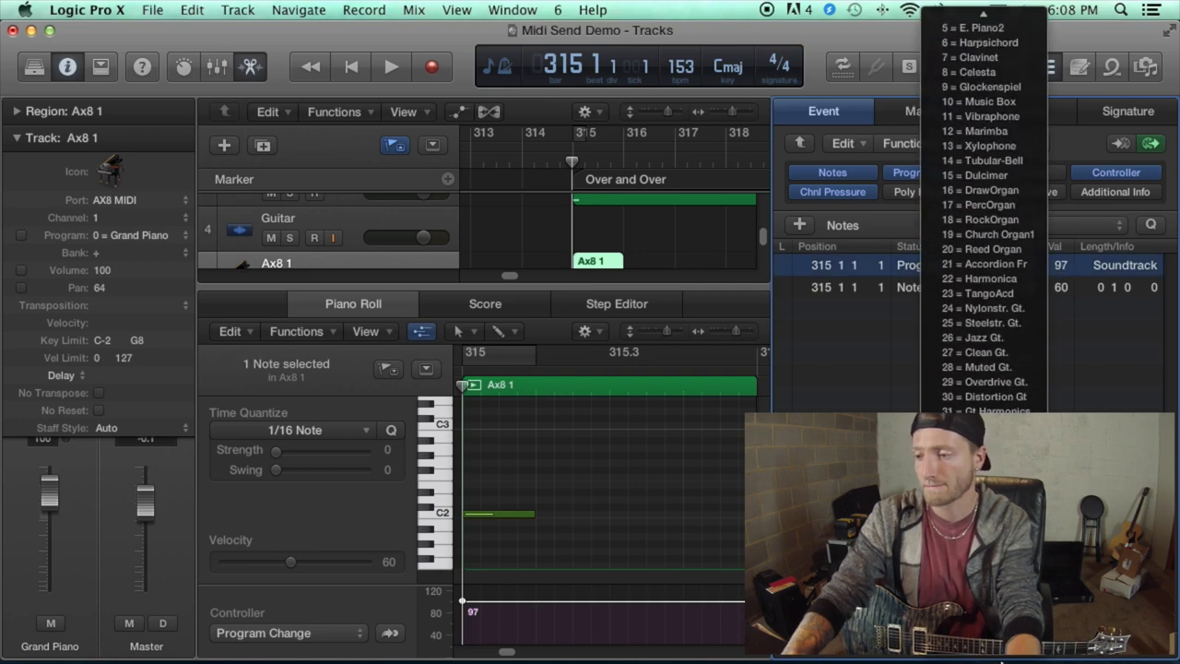
mouse_move(998, 660)
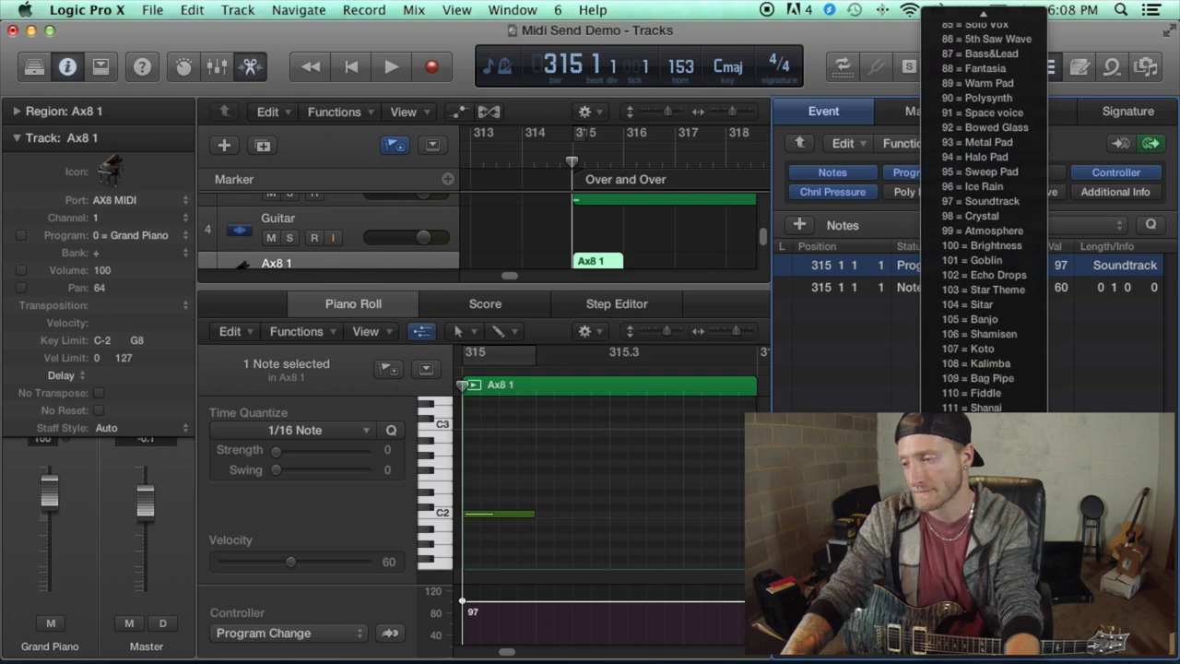
left_click(979, 405)
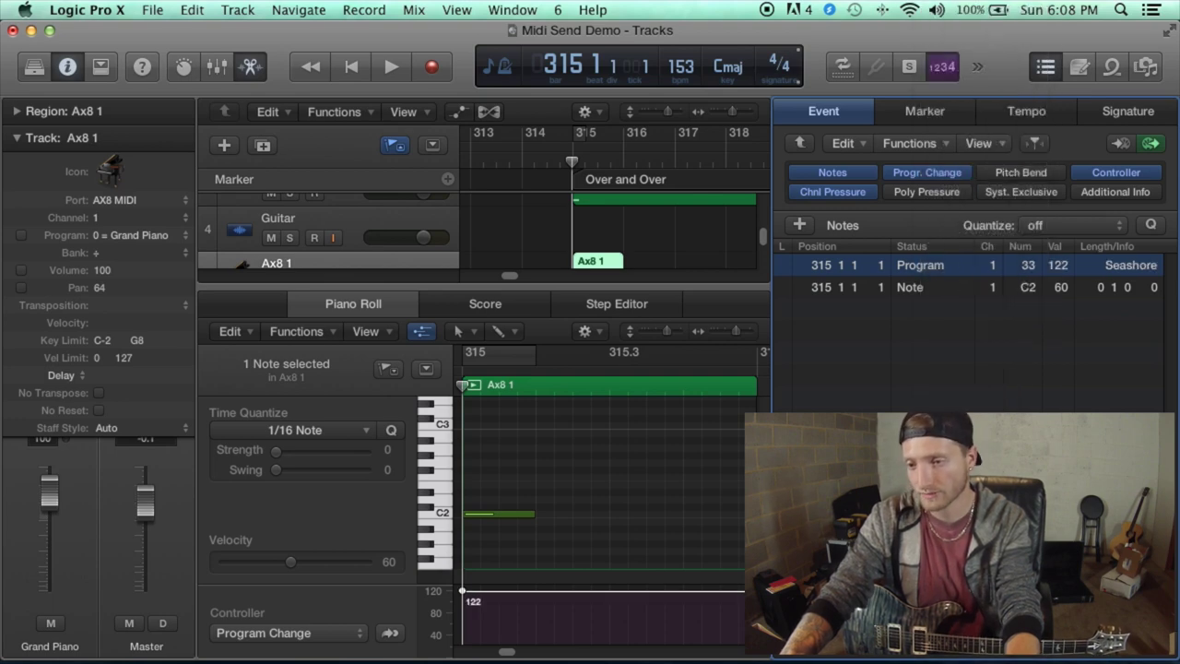
scroll(479, 387, "left", 3)
Briefly play back to test program change 122, then check AX8-Edit
left_click(532, 391)
key("space")
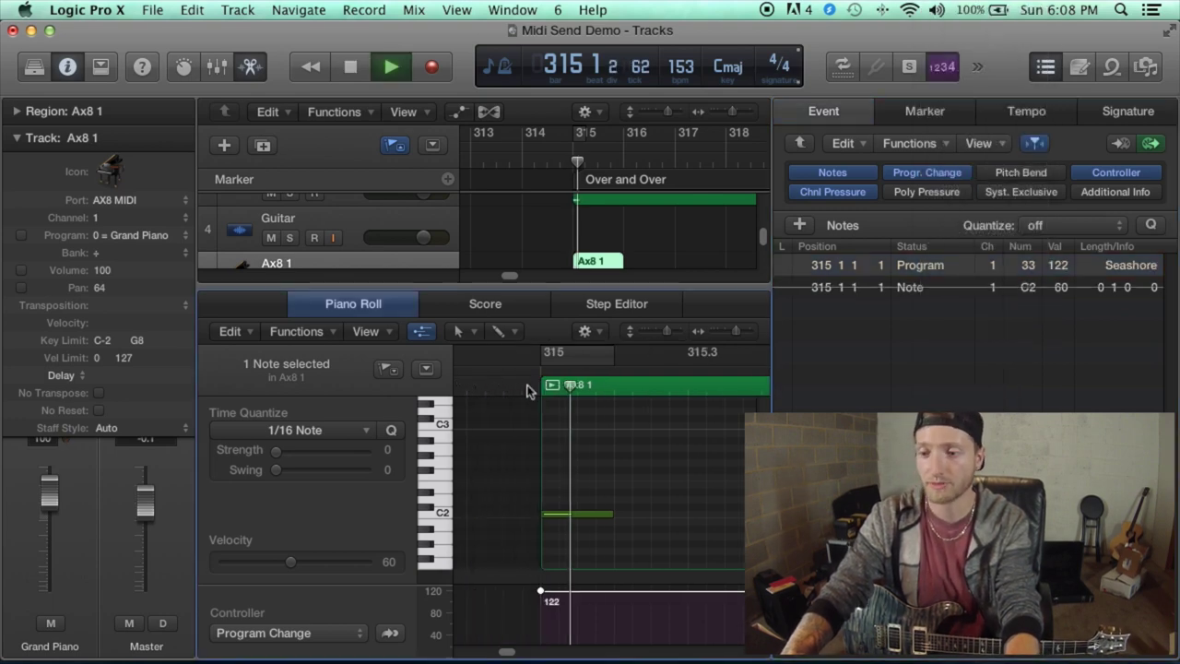
key("space")
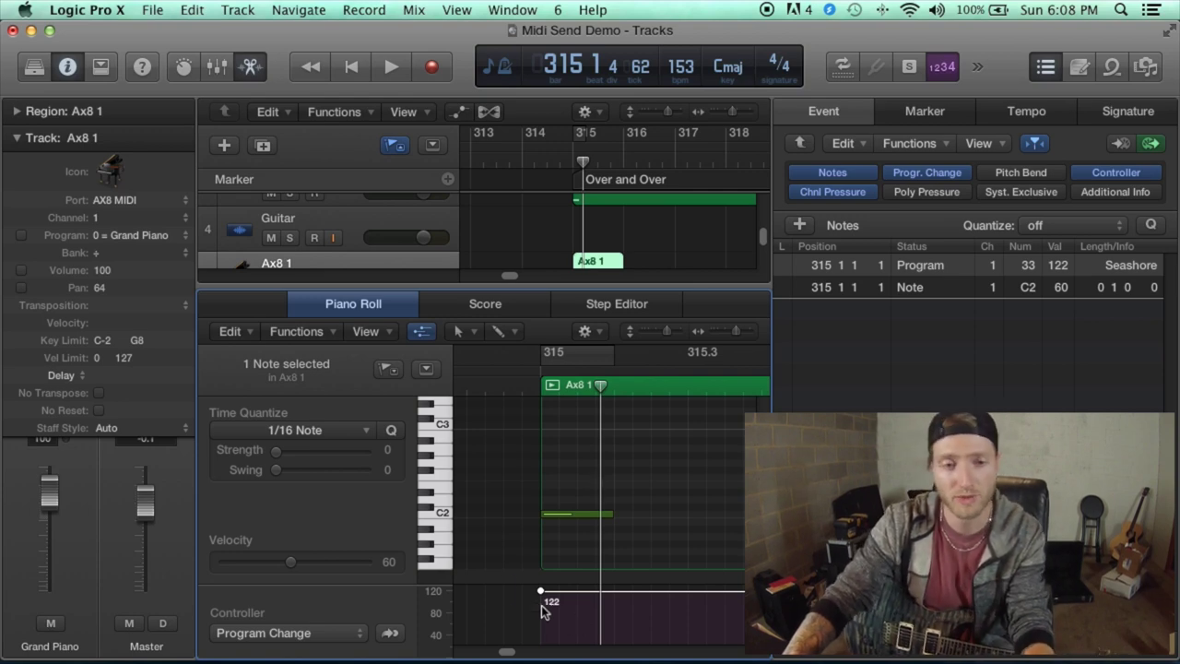
key("super+Tab")
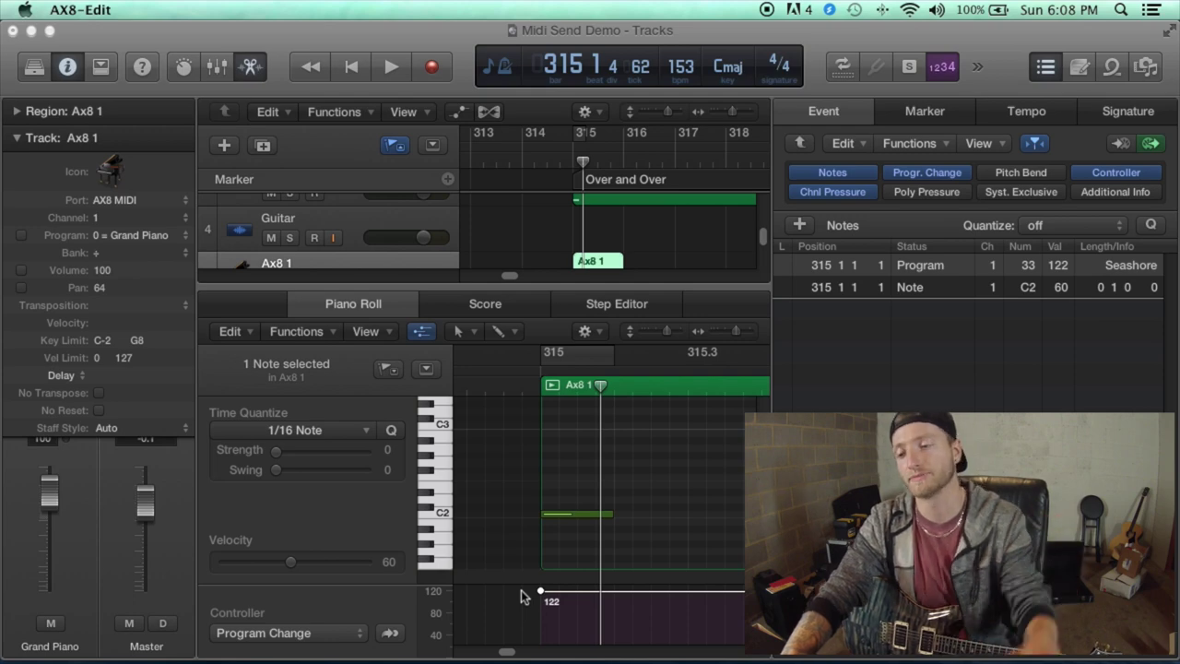
left_click(350, 636)
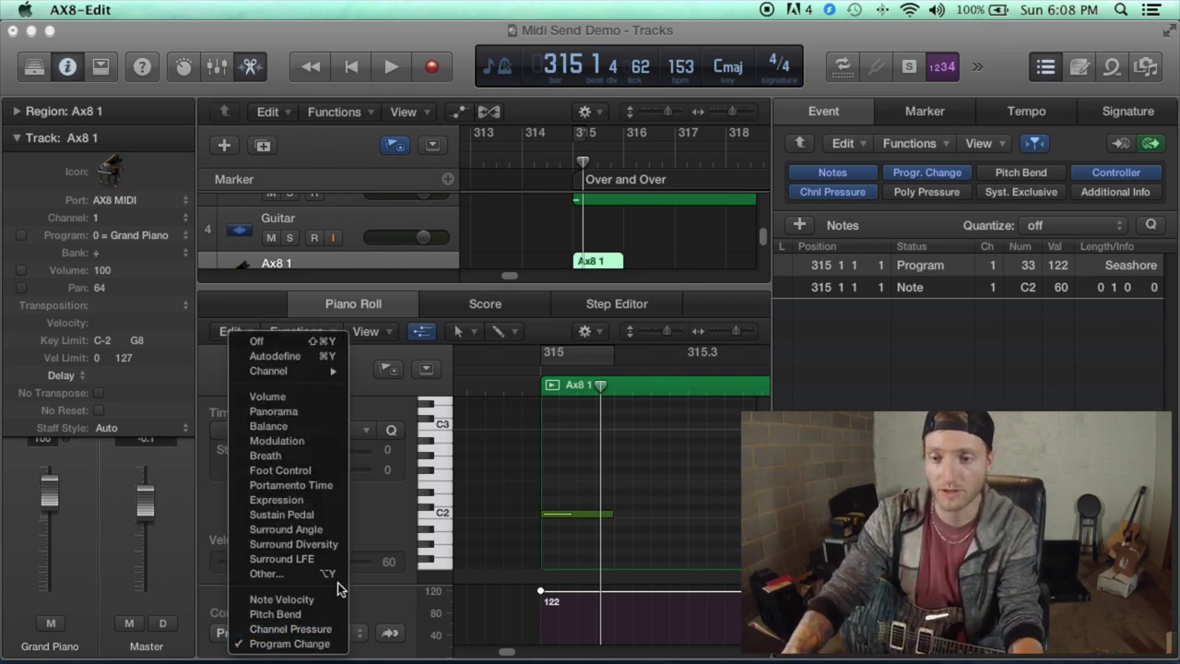
Set the controller lane to CC34 and add an event at the region start
left_click(300, 573)
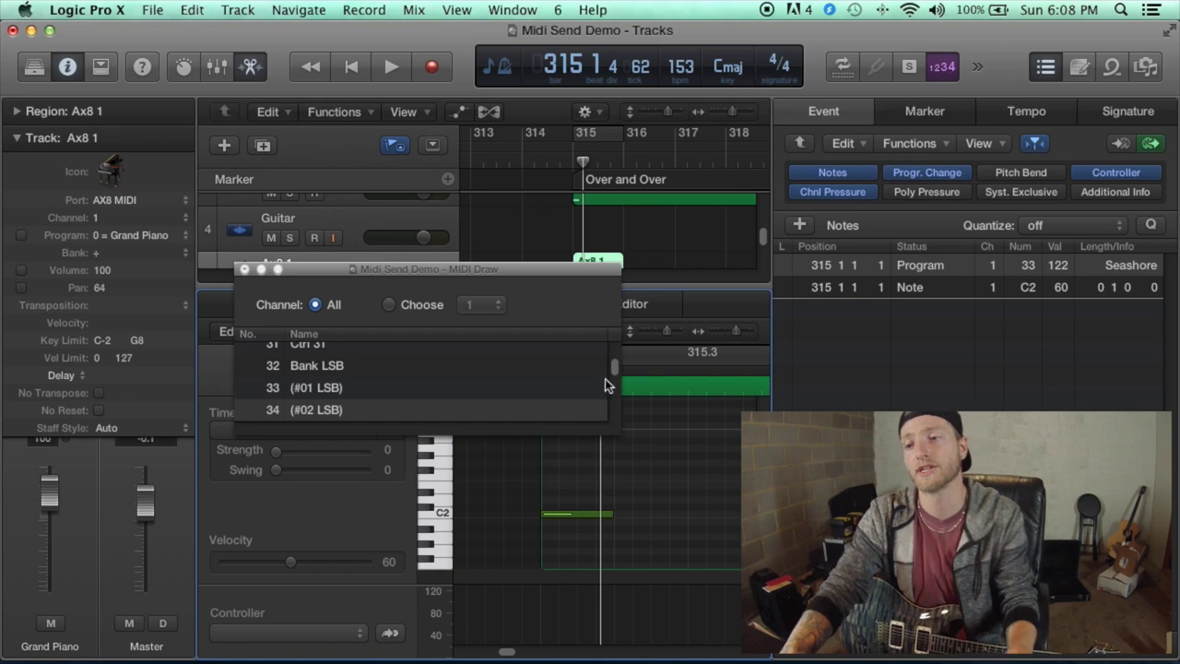
left_click(245, 270)
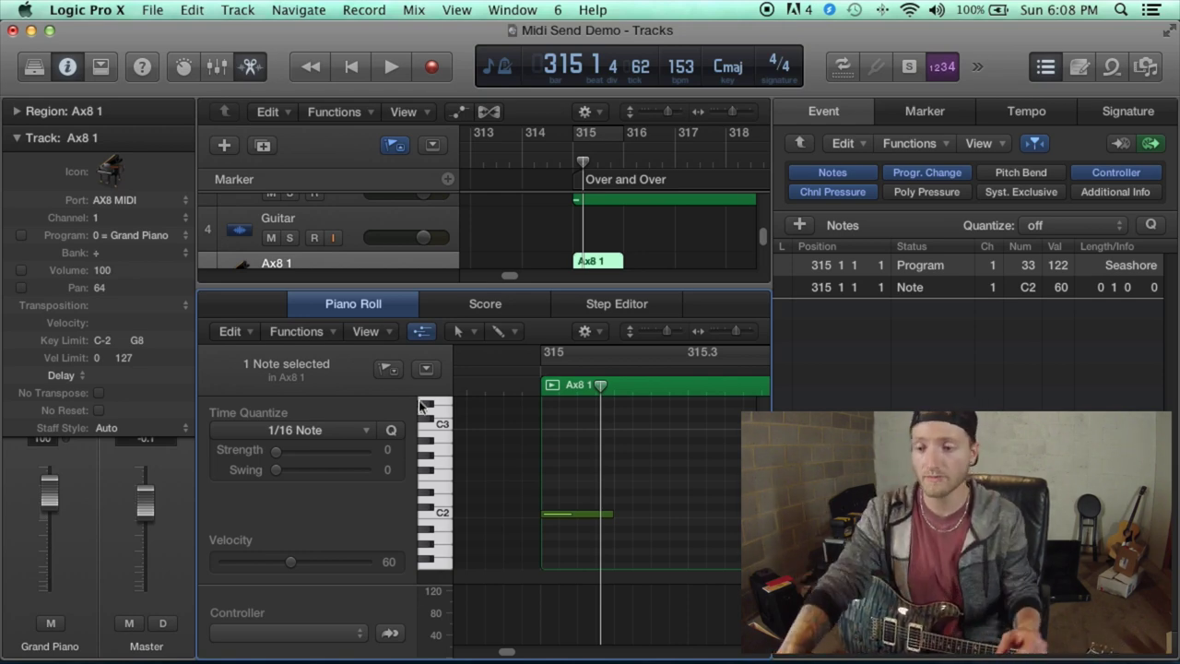
left_click(542, 638)
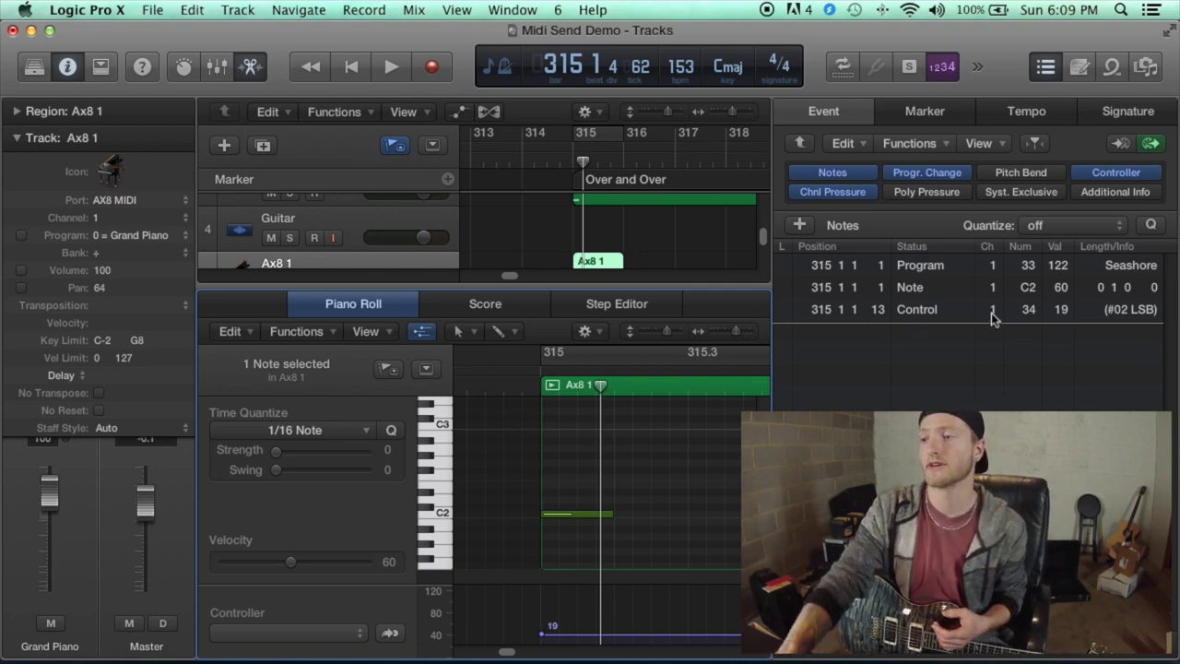
Set the CC34 event's value to 0 and its position to 315 1 1 1
left_click(1060, 312)
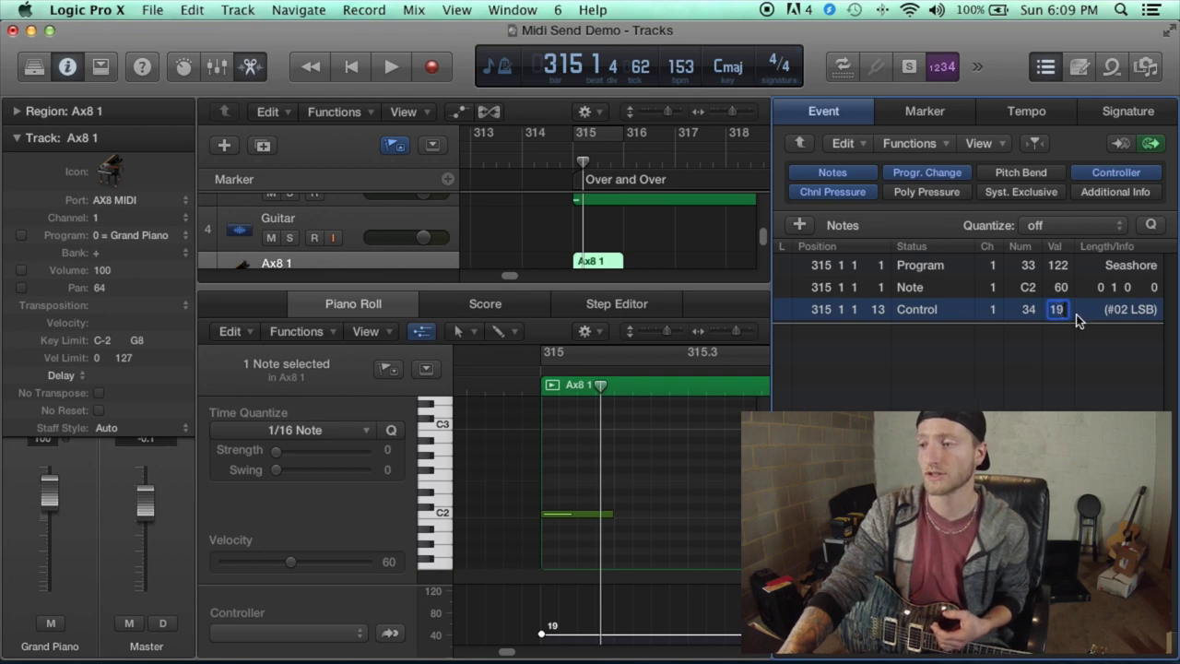
type("0")
key("Return")
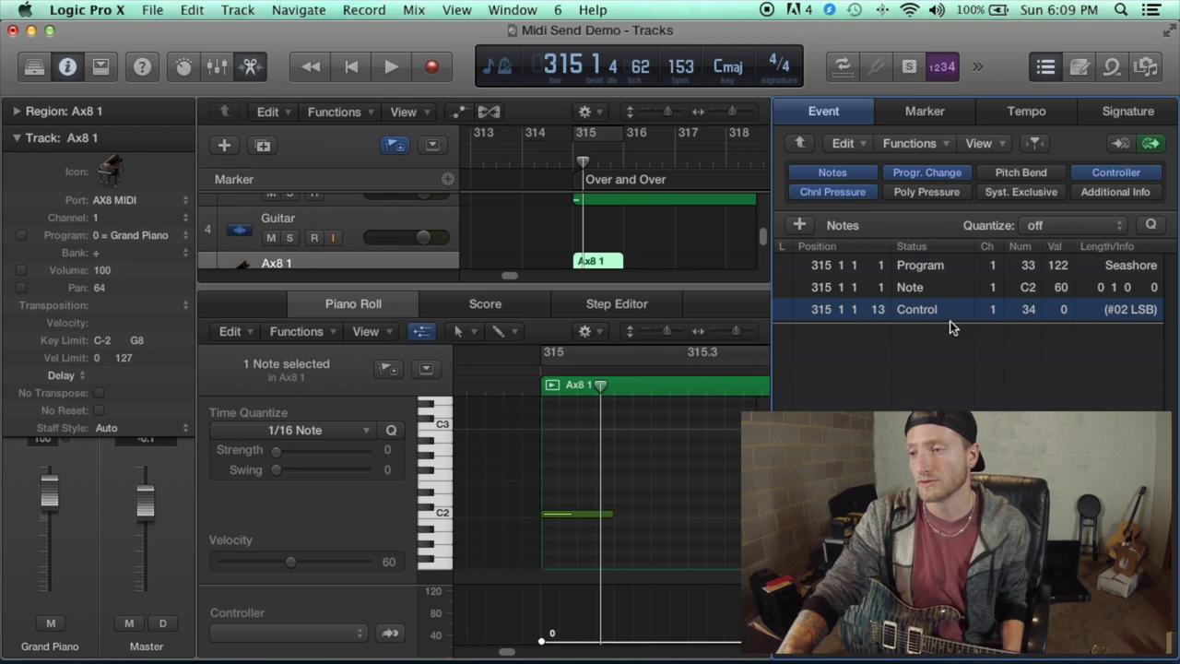
double_click(878, 310)
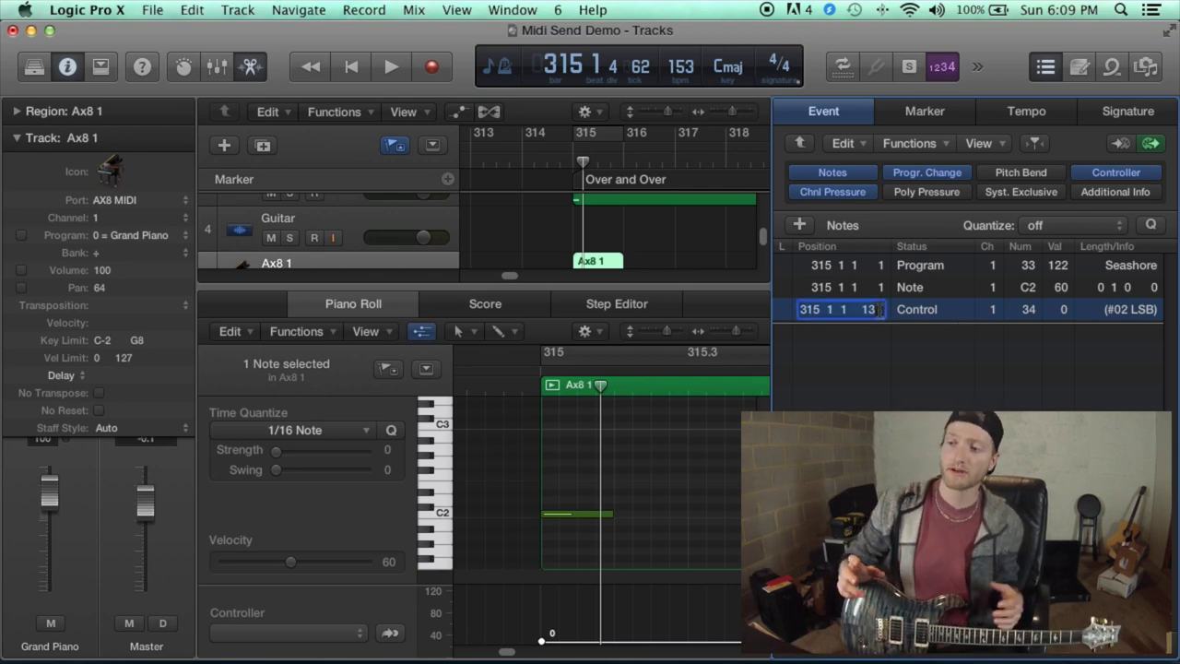
key("BackSpace")
key("BackSpace")
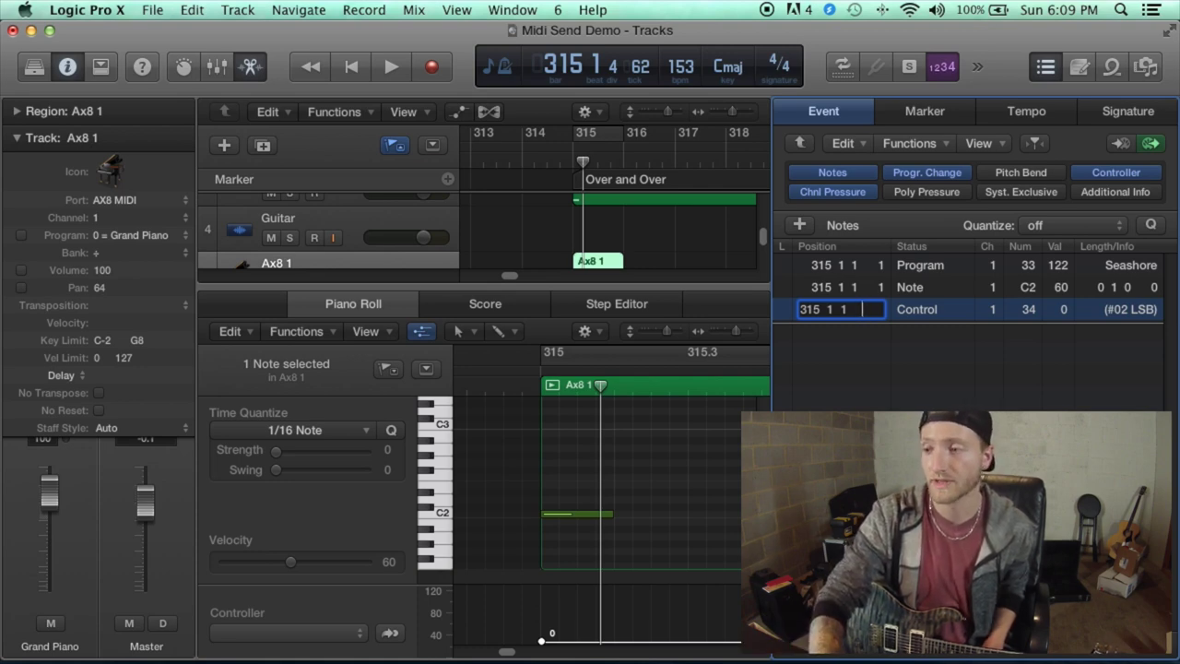
key("Return")
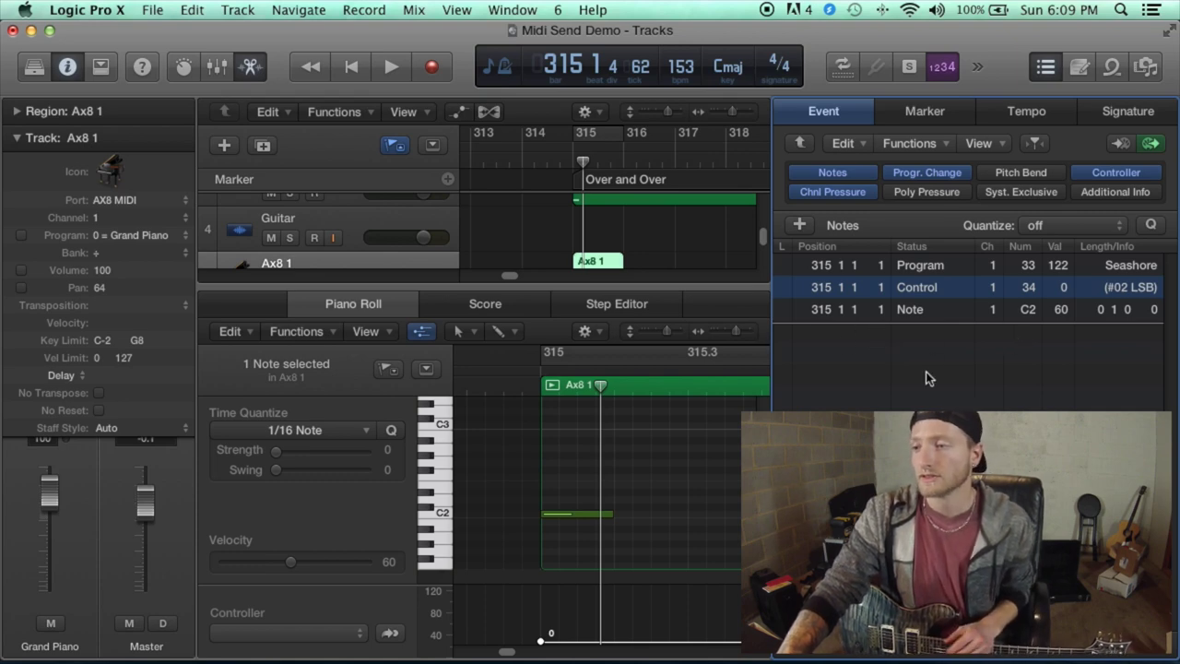
Play back from bar 315 to test the scene change, leaving the playhead near bar 324
left_click(519, 394)
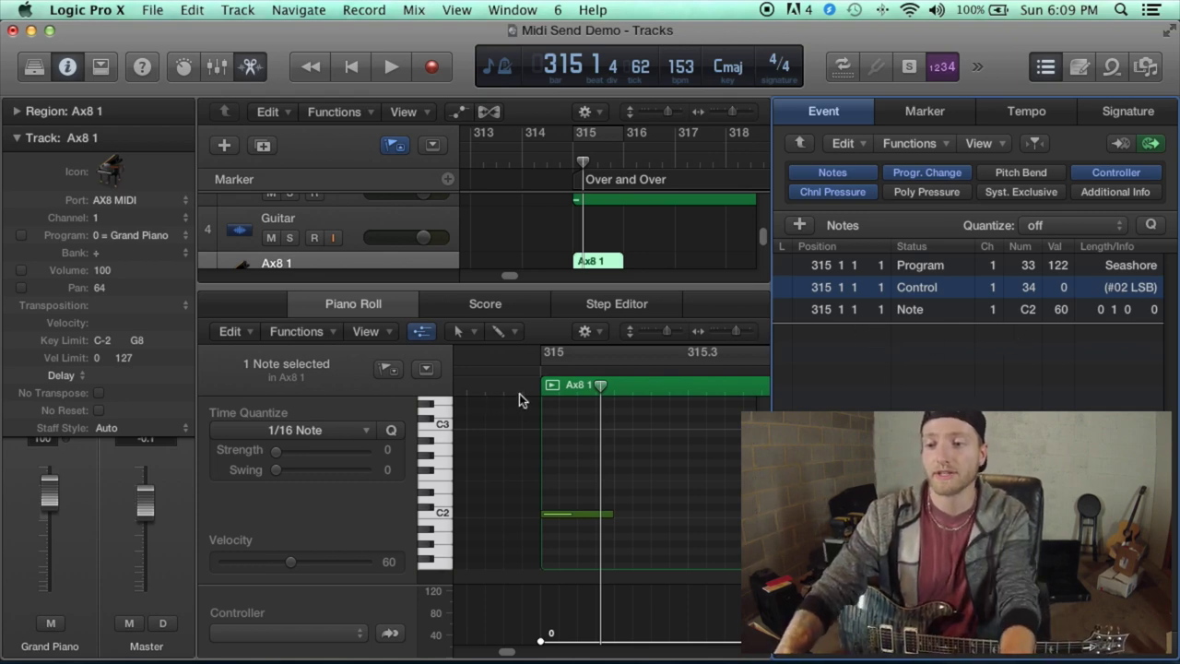
key("space")
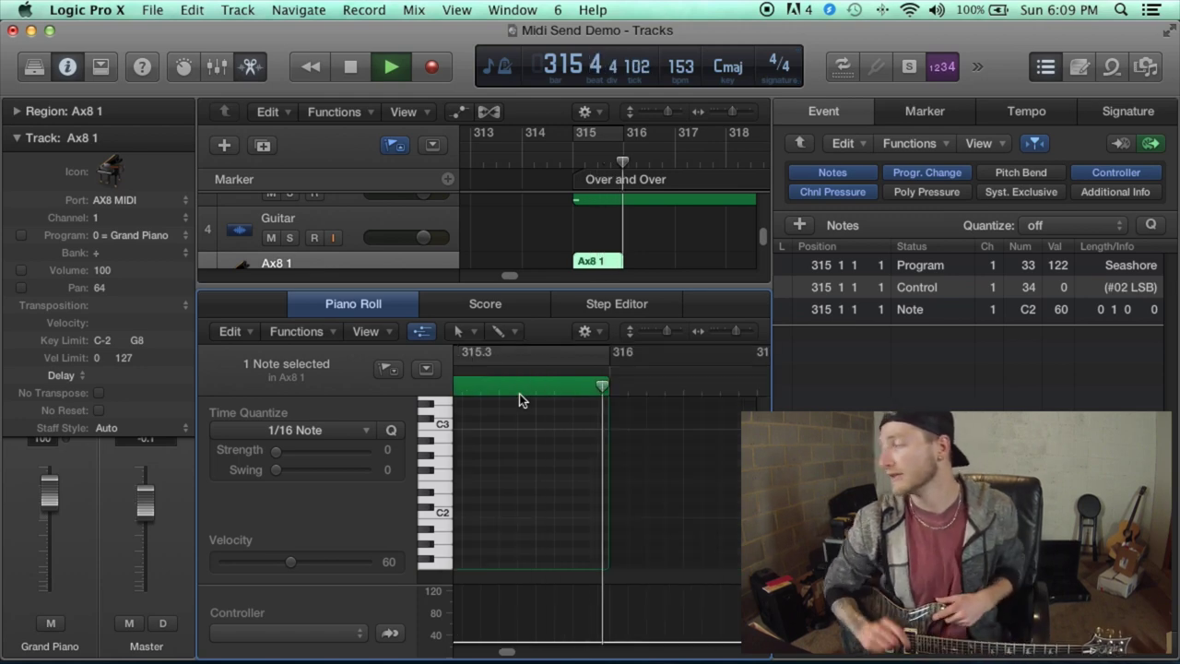
key("space")
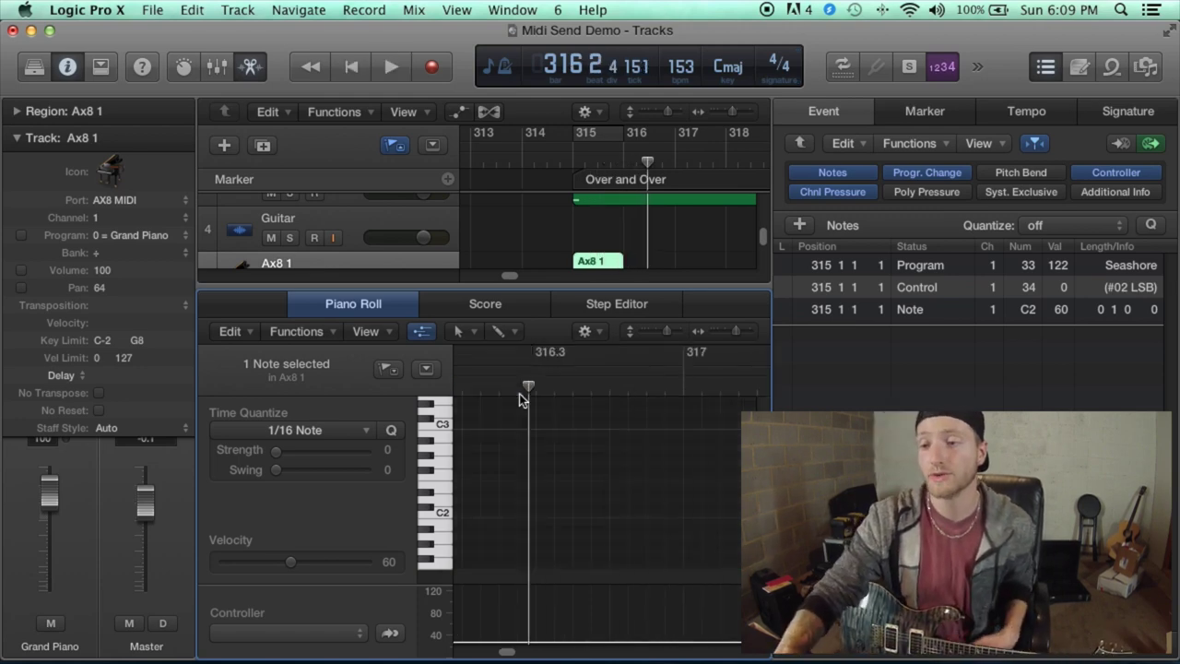
scroll(605, 438, "left", 4)
scroll(605, 439, "left", 4)
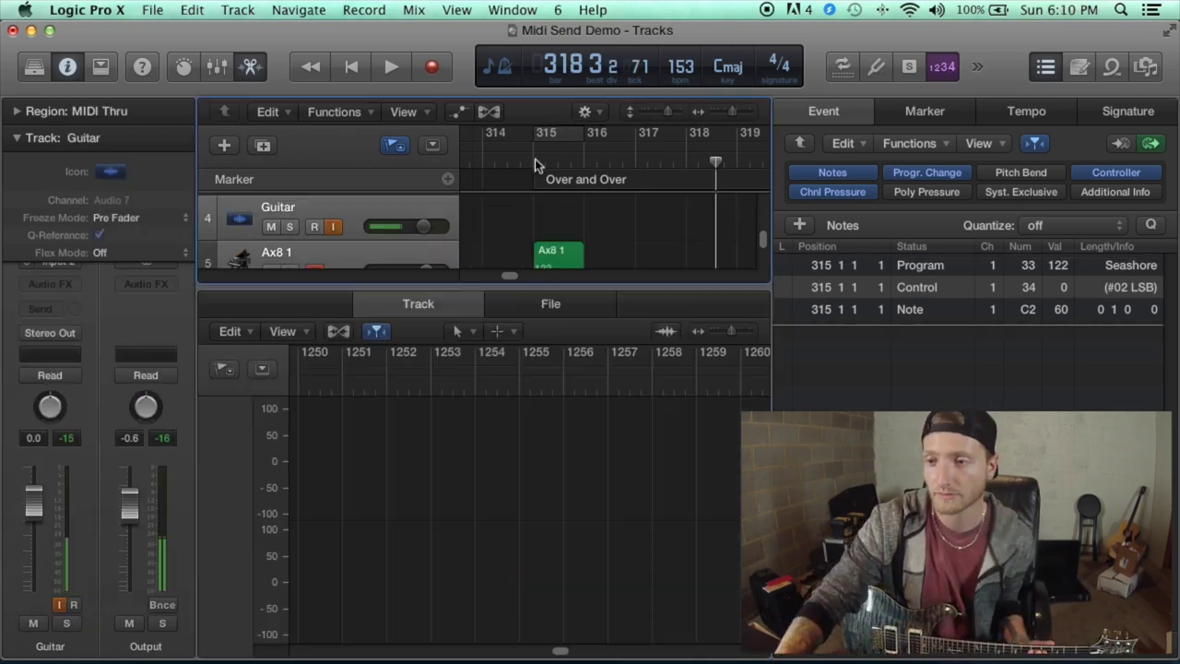
left_click(539, 163)
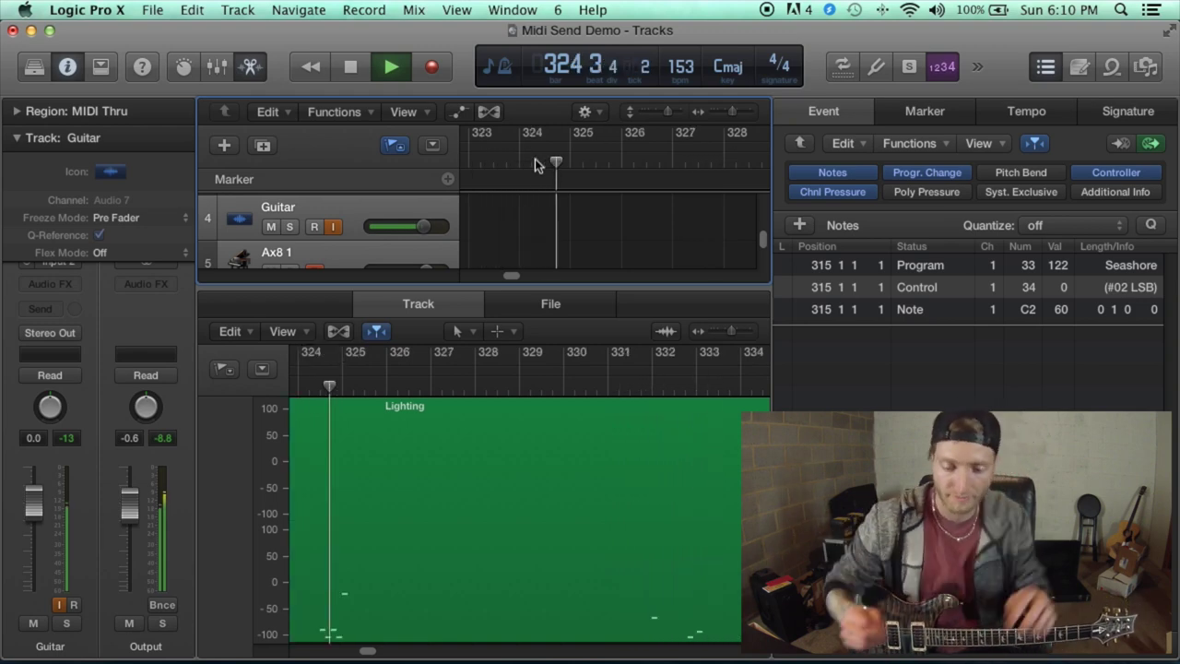
key("space")
scroll(609, 167, "left", 2)
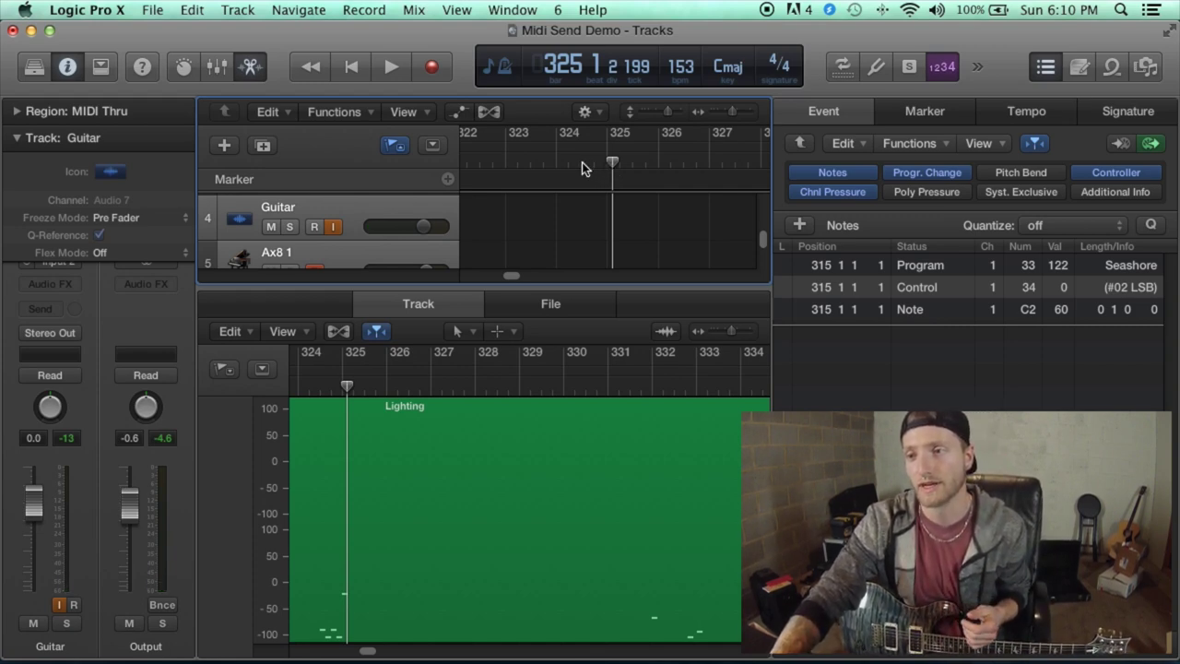
left_click(582, 162)
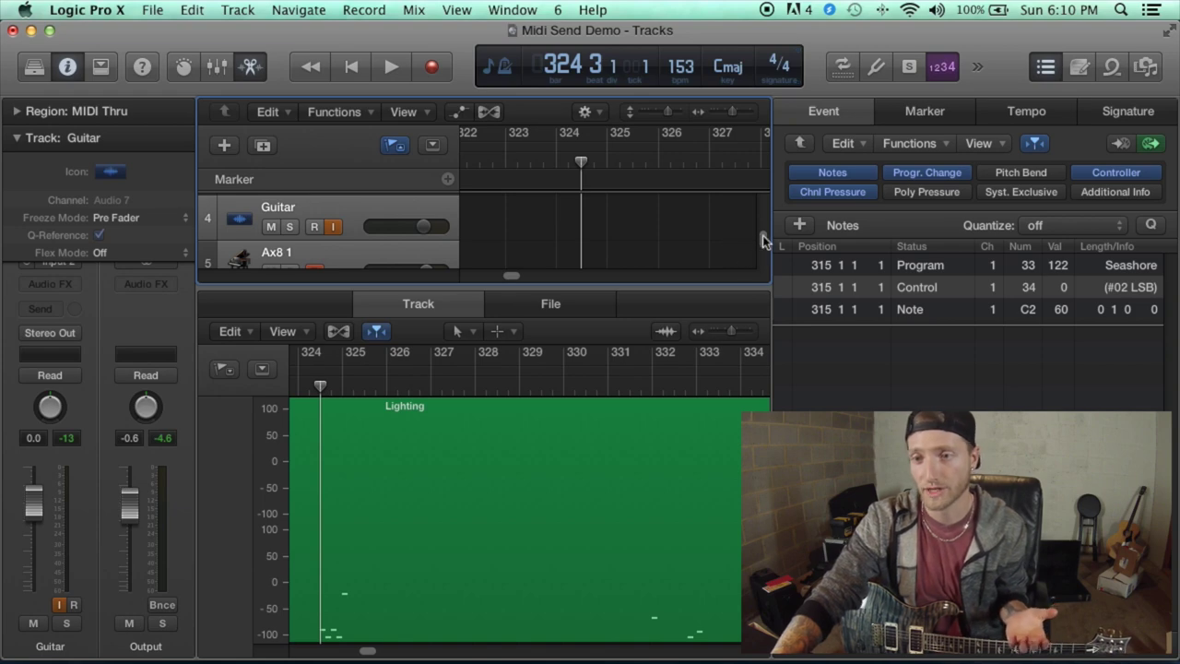
scroll(761, 240, "down", 2)
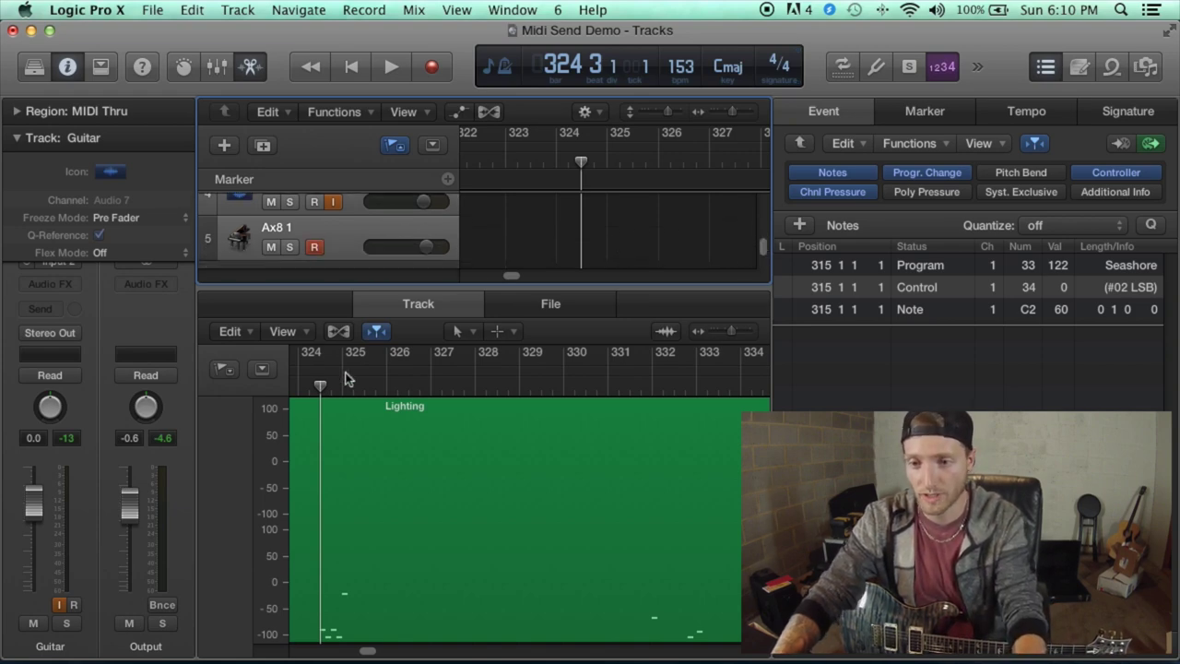
Open the Ax8 1 region in the Piano Roll with the playhead at bar 331
scroll(595, 233, "left", 5)
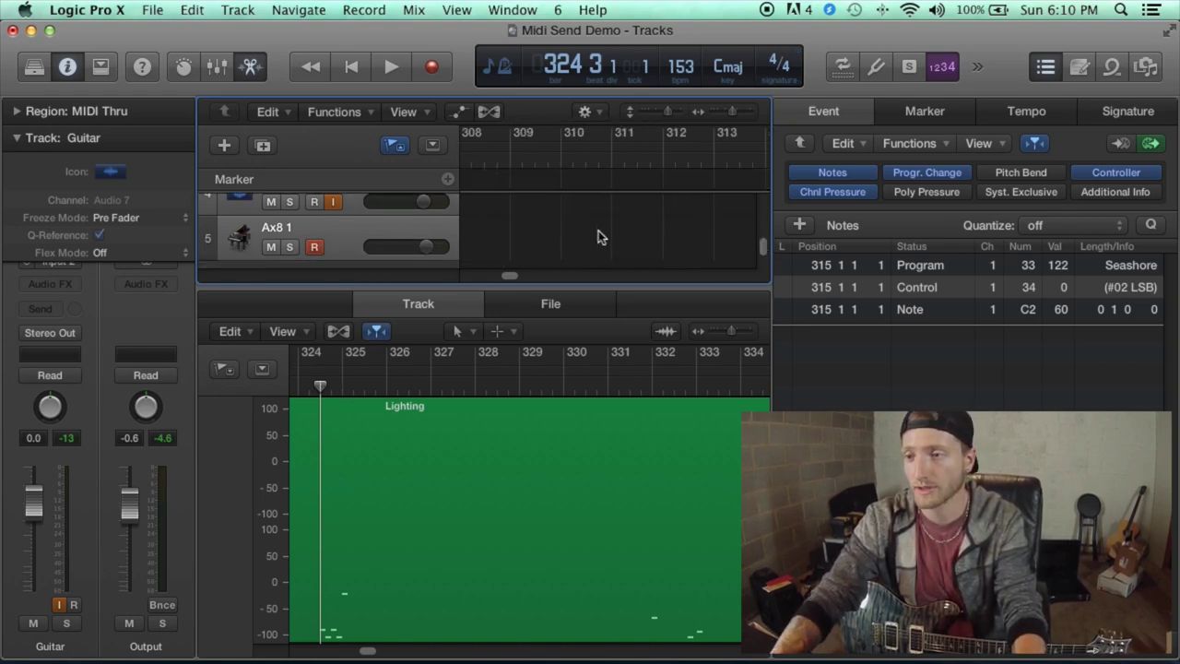
left_click_drag(510, 280, 510, 283)
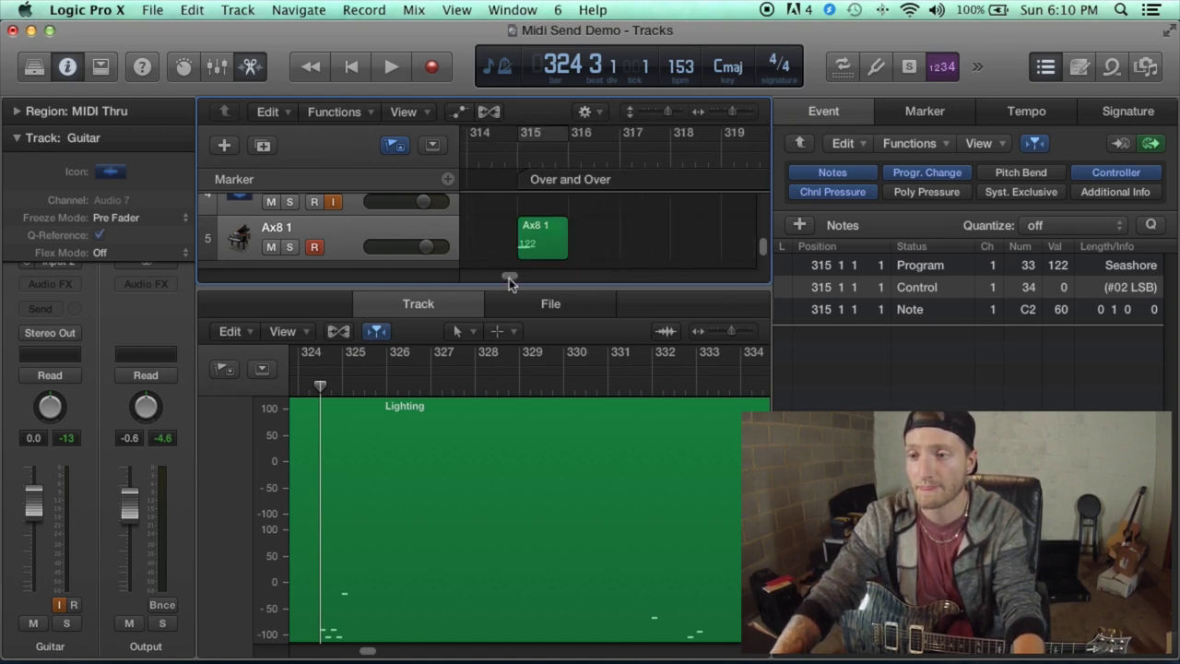
left_click(538, 230)
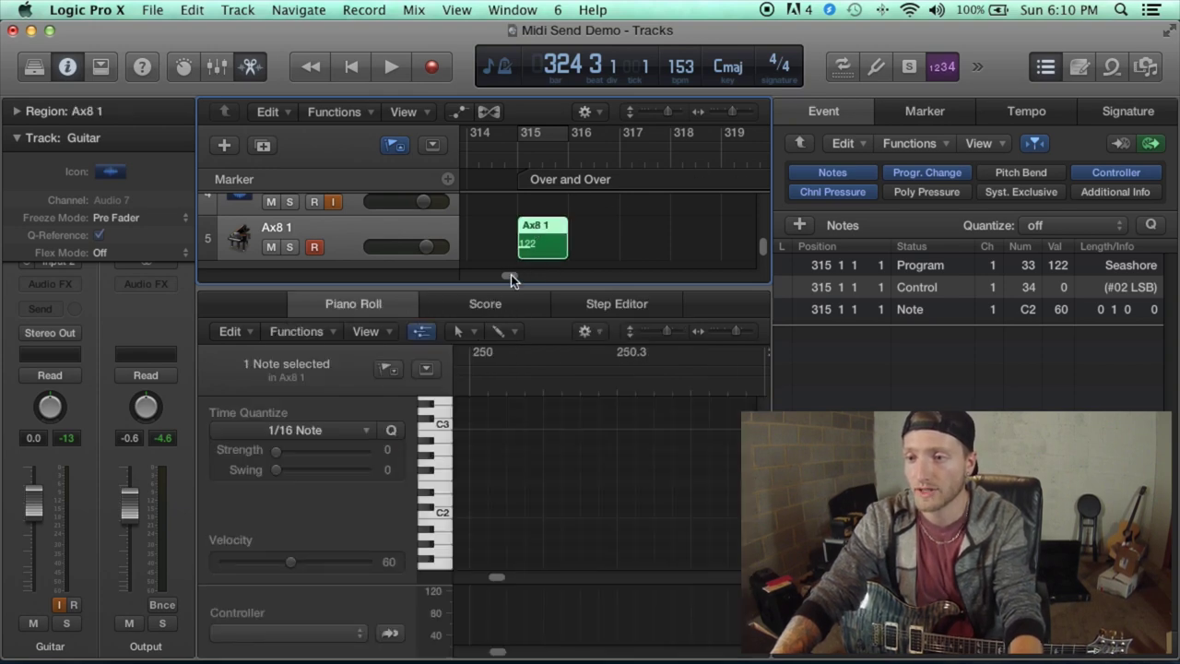
left_click_drag(511, 275, 534, 423)
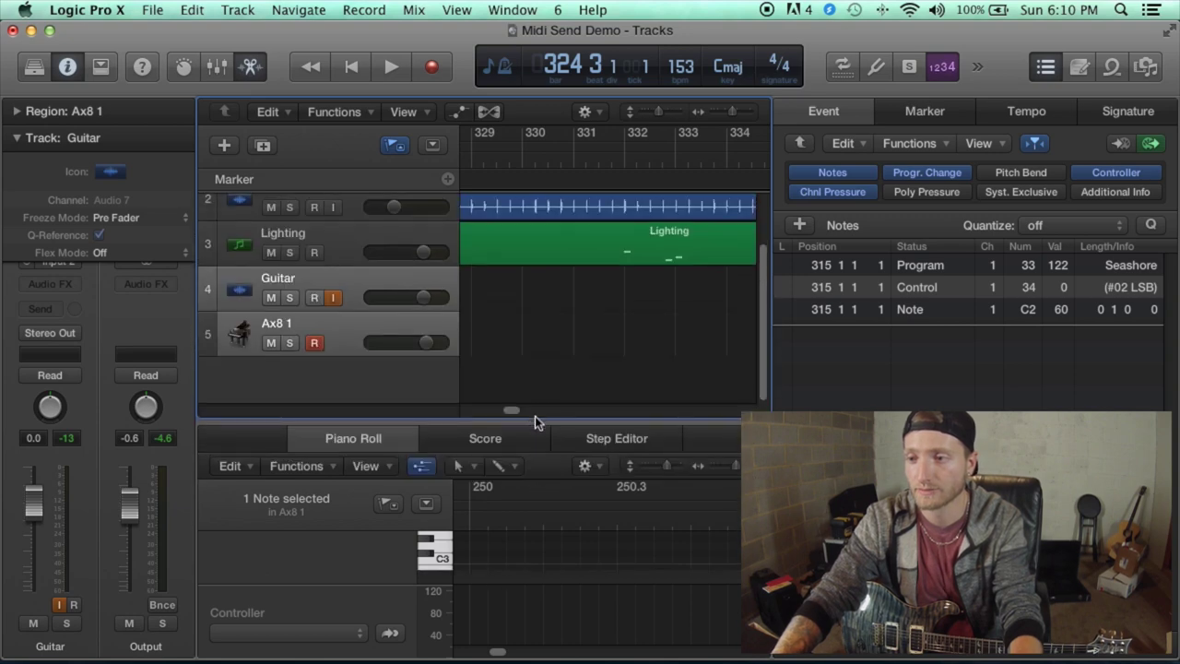
left_click(597, 164)
scroll(599, 314, "left", 1)
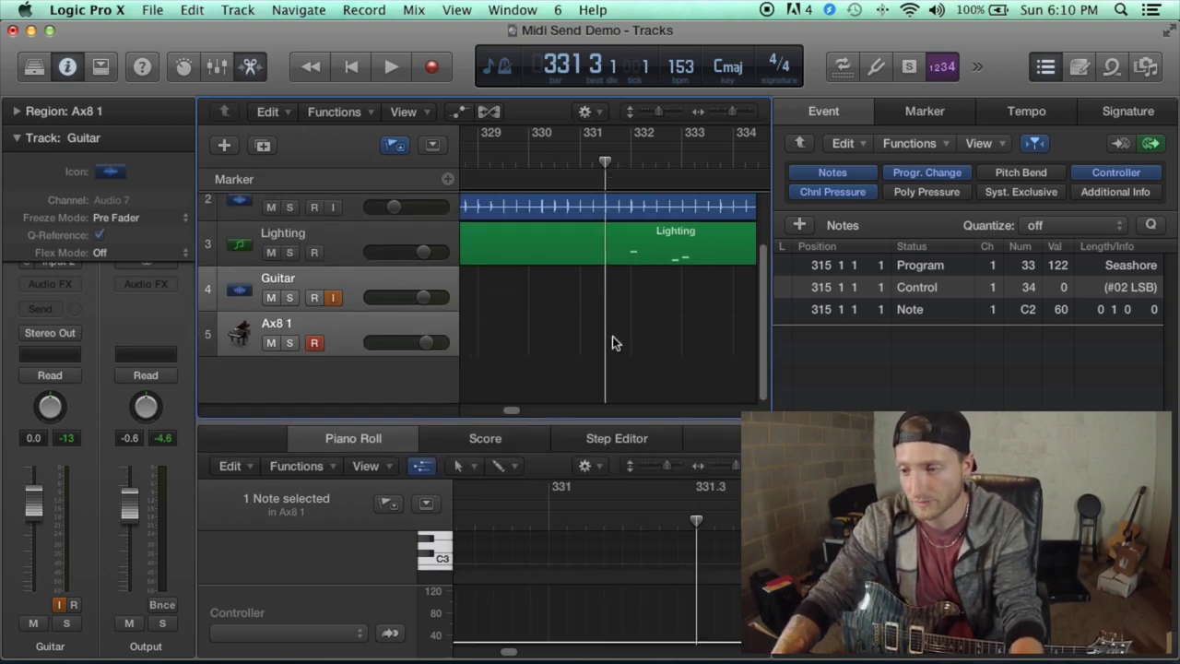
Add a C3 note and two CC34 events around bar 331
left_click(699, 559)
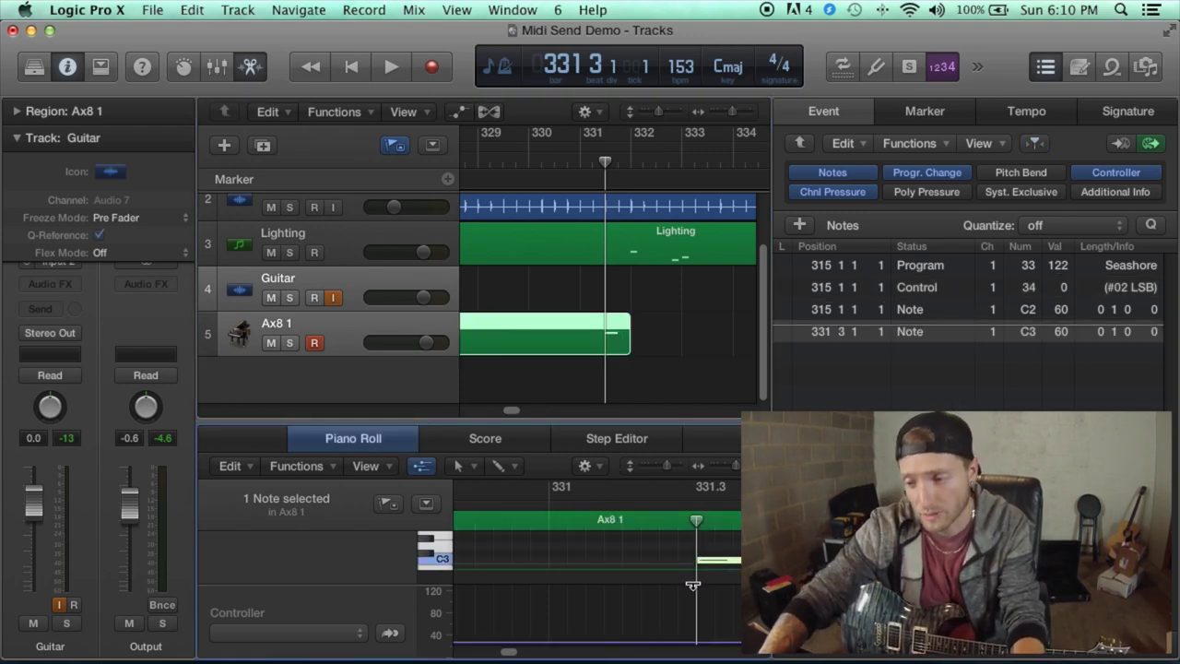
left_click(697, 641)
left_click(701, 642)
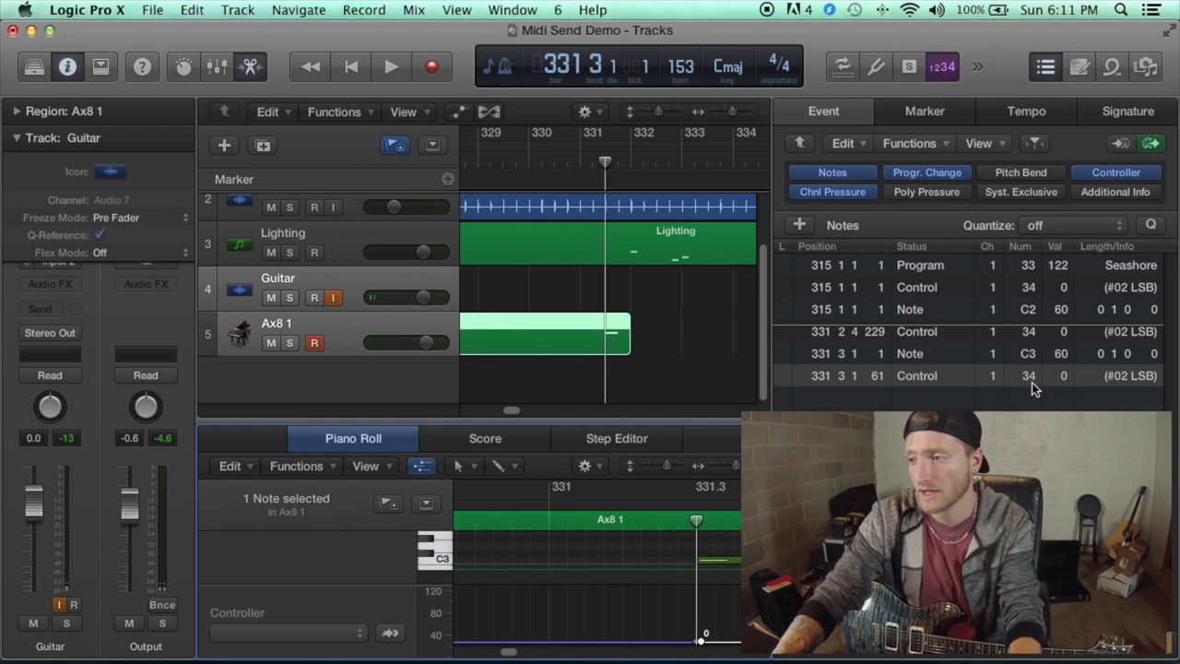
Give the second CC34 event value 1 and position 331 3 1 1
double_click(1064, 377)
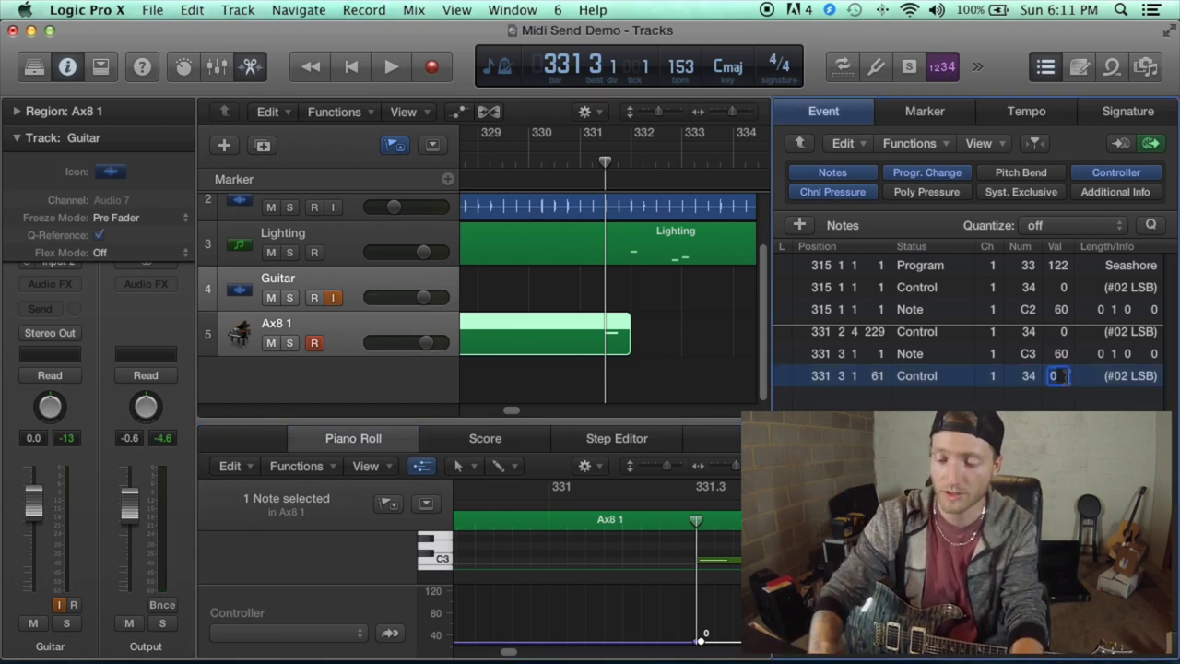
type("1")
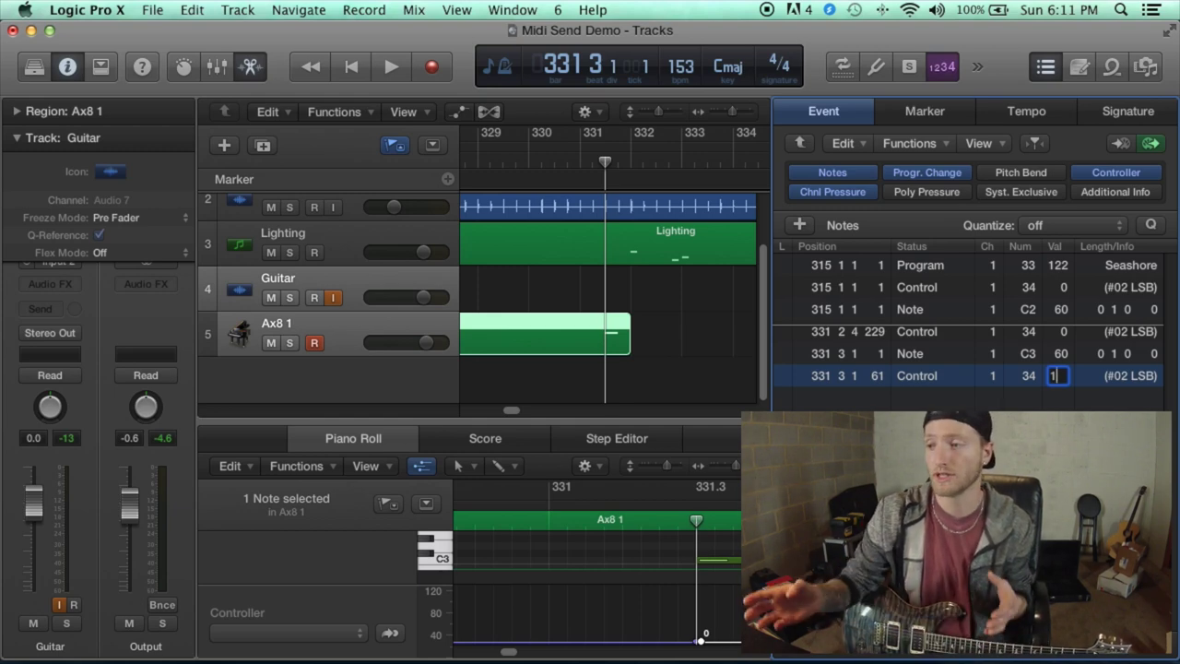
key("Return")
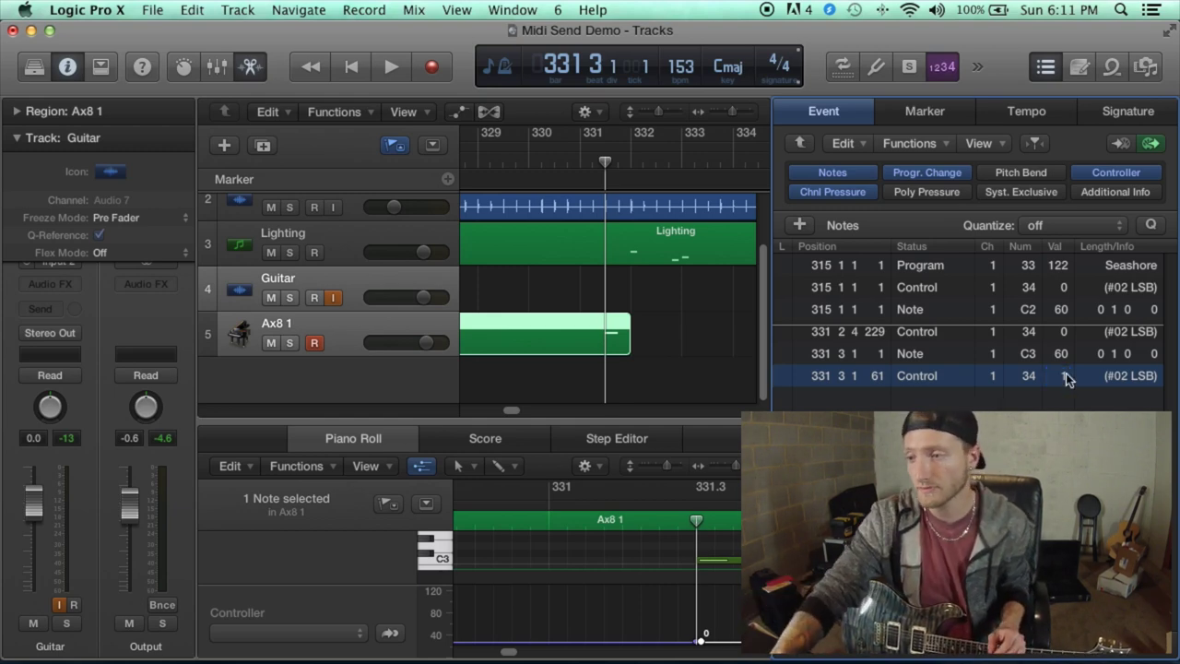
double_click(873, 375)
key("BackSpace")
key("BackSpace")
type("1")
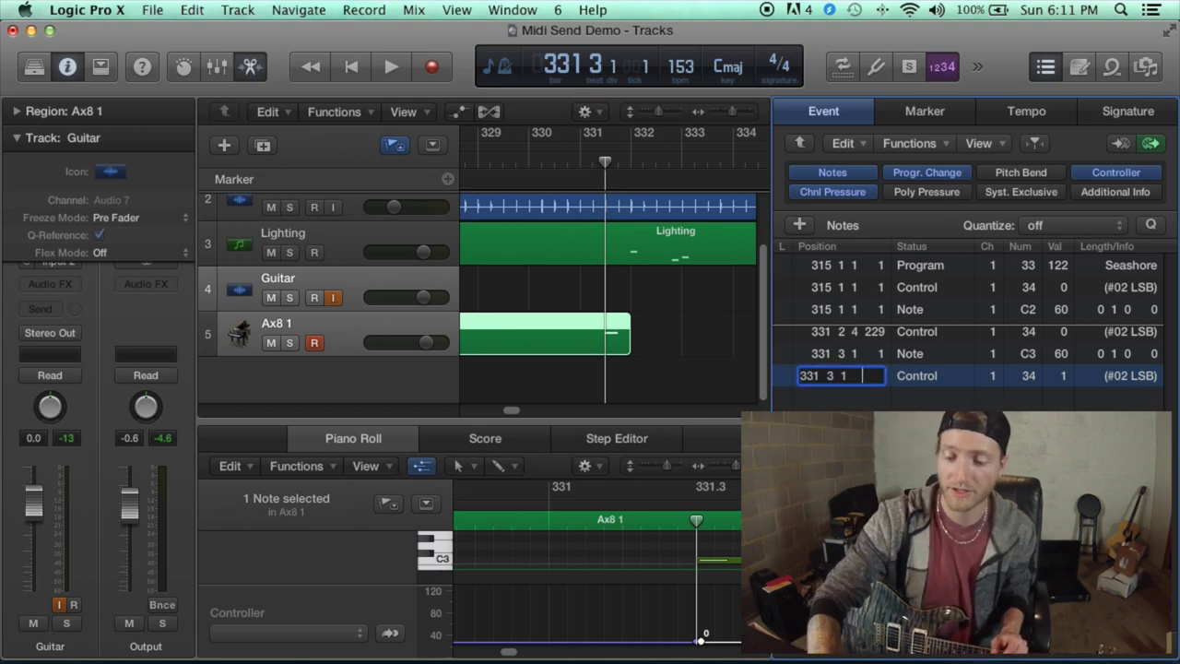
key("Return")
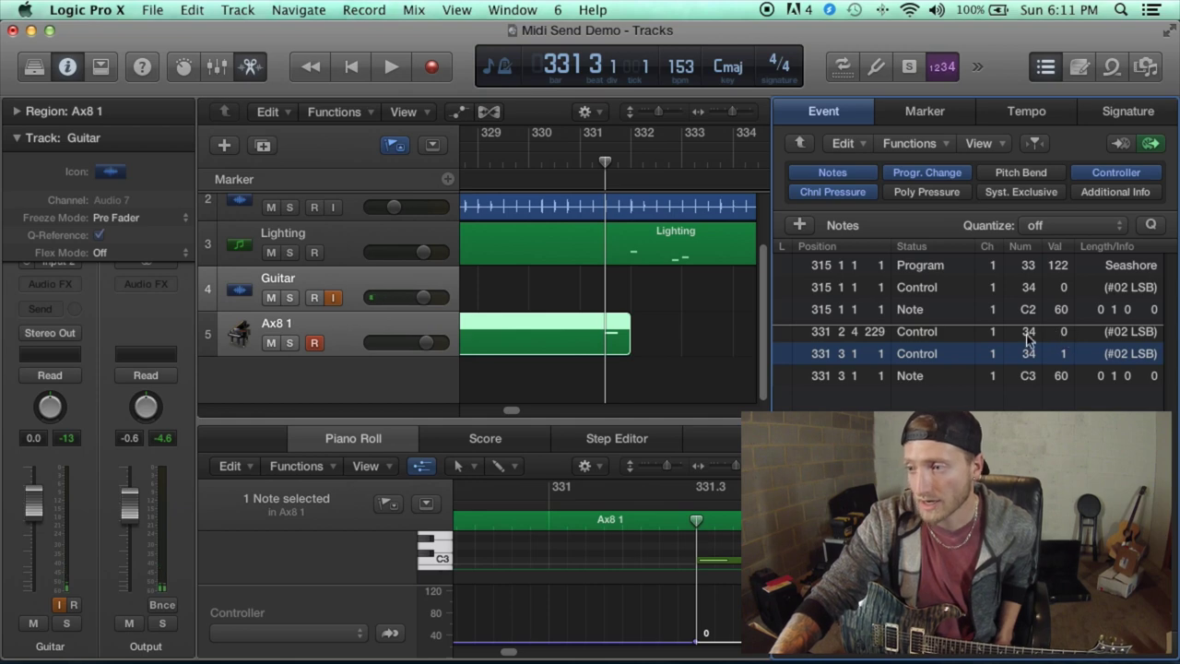
Move the value-0 CC34 event to 331 2 4 240
double_click(879, 332)
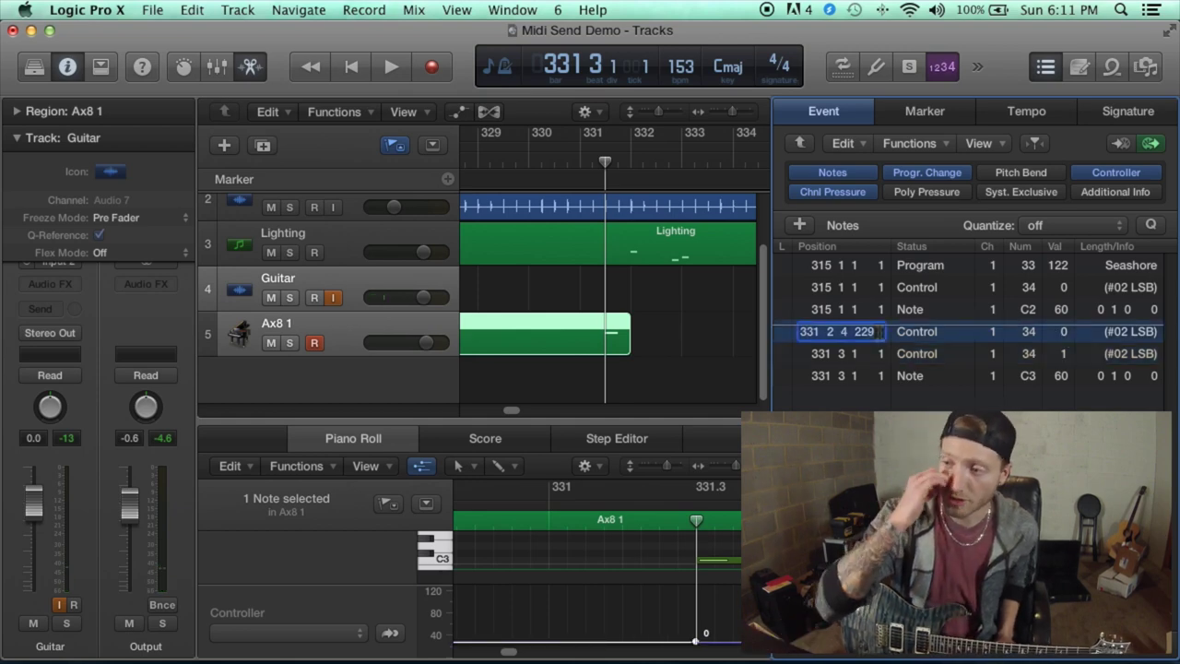
key("BackSpace")
key("BackSpace")
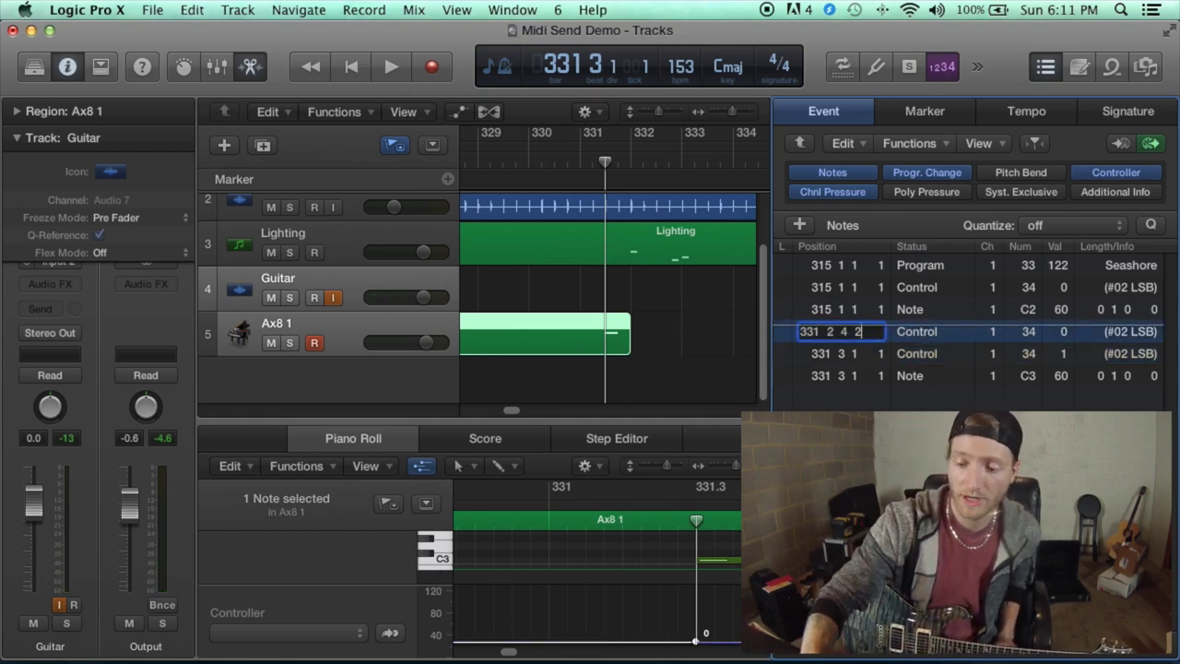
type("40")
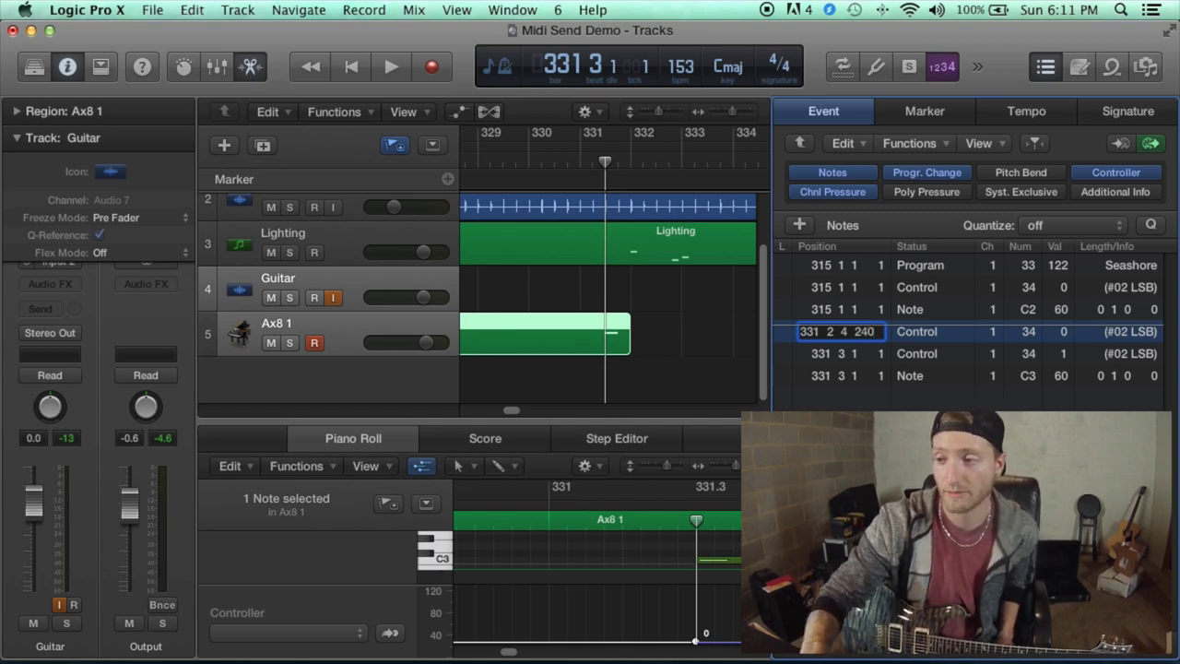
key("Return")
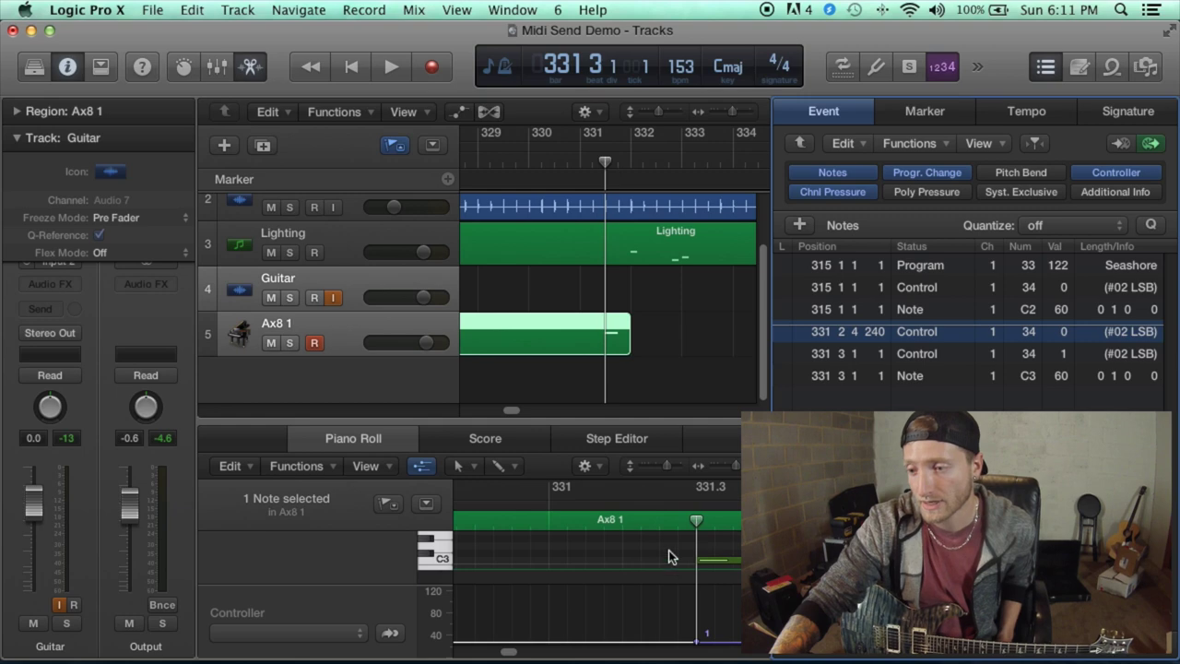
scroll(659, 544, "left", 5)
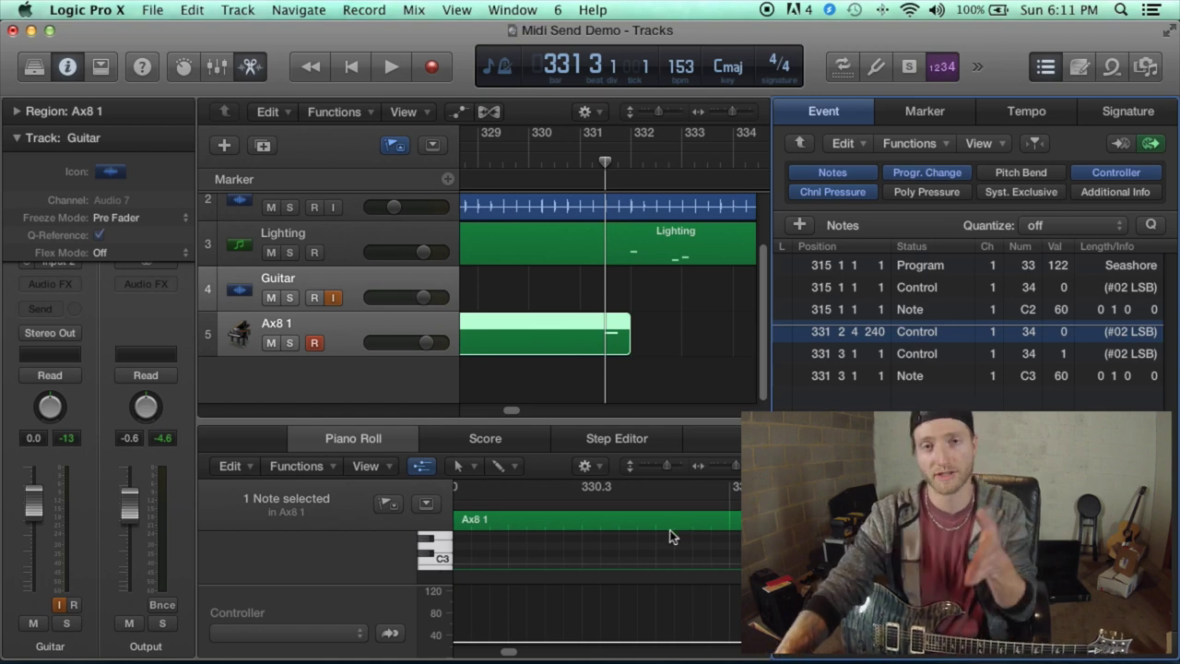
Audition bars 315 to about 328 to hear the scene-change events at bar 324
scroll(653, 318, "left", 10)
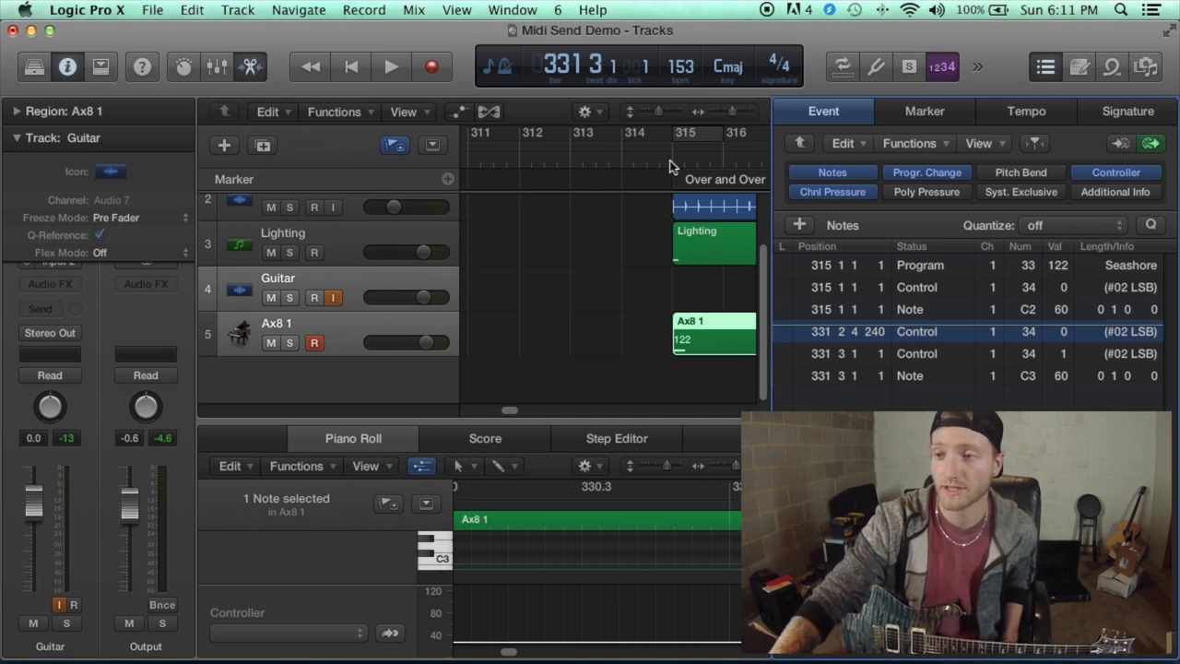
left_click(664, 161)
key("space")
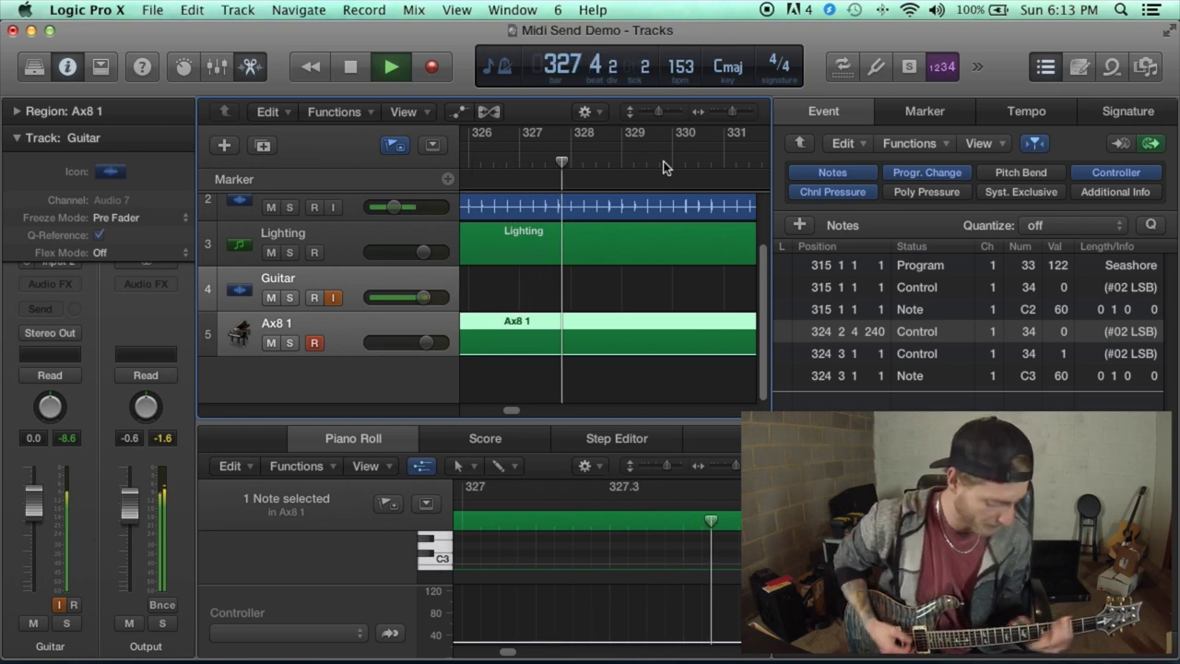
key("space")
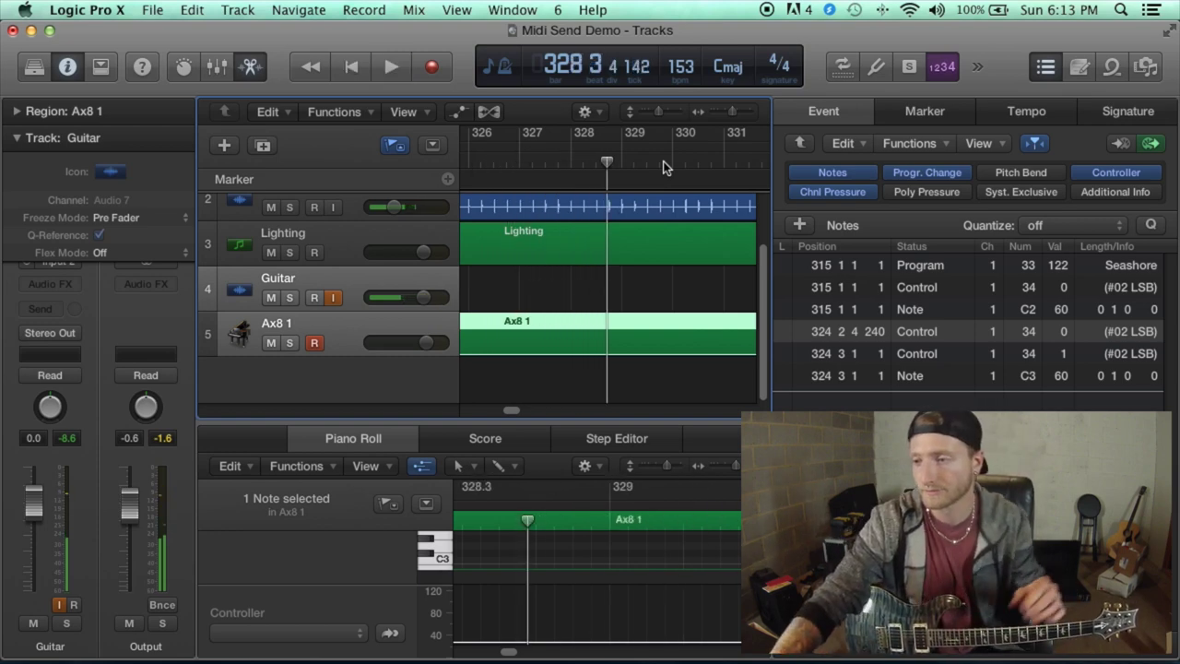
scroll(723, 576, "left", 5)
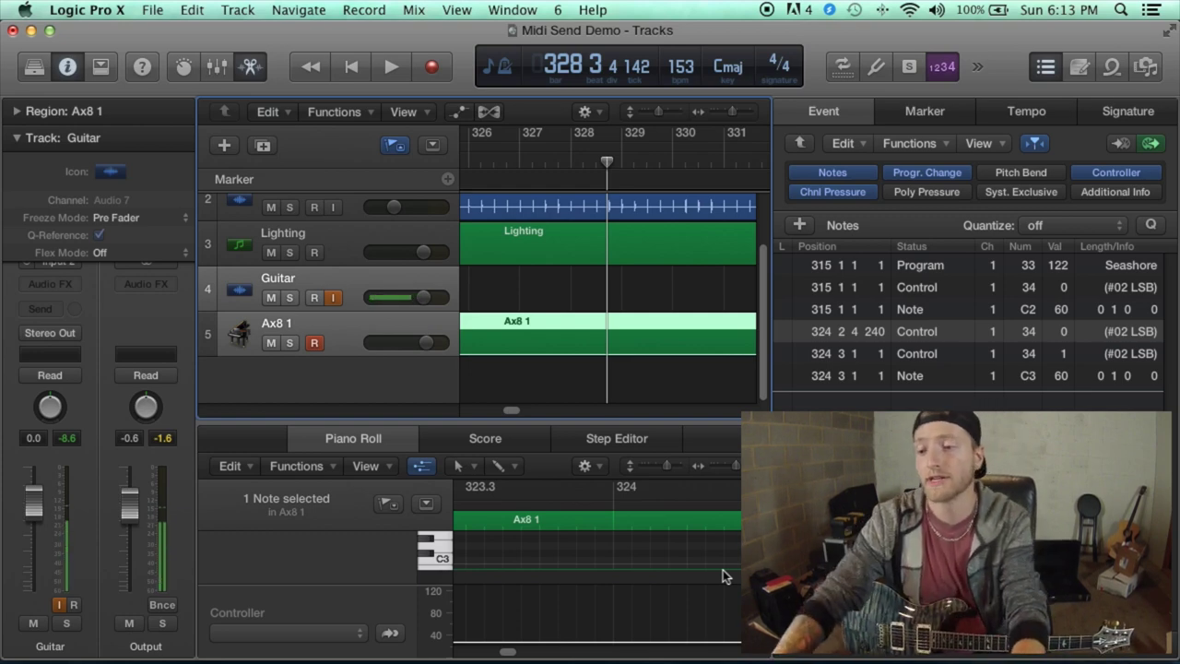
Select the three bar-324 events and place the playhead at 324 2 2
left_click(901, 375)
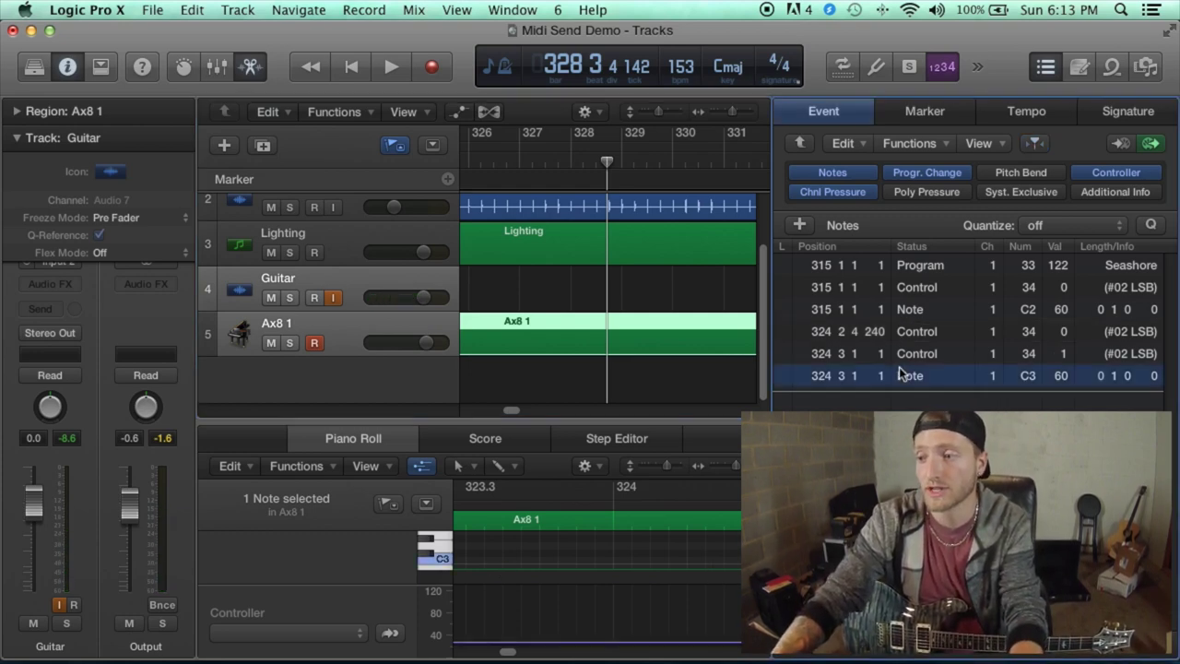
left_click(908, 339, "shift")
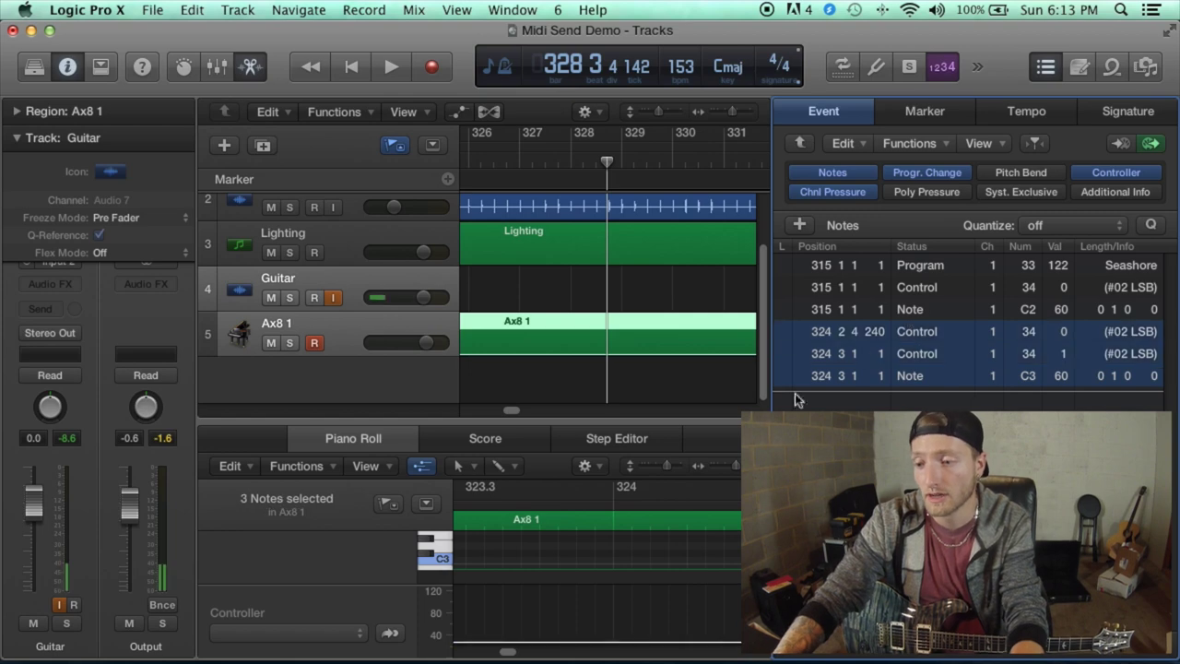
left_click(510, 652)
scroll(514, 653, "right", 5)
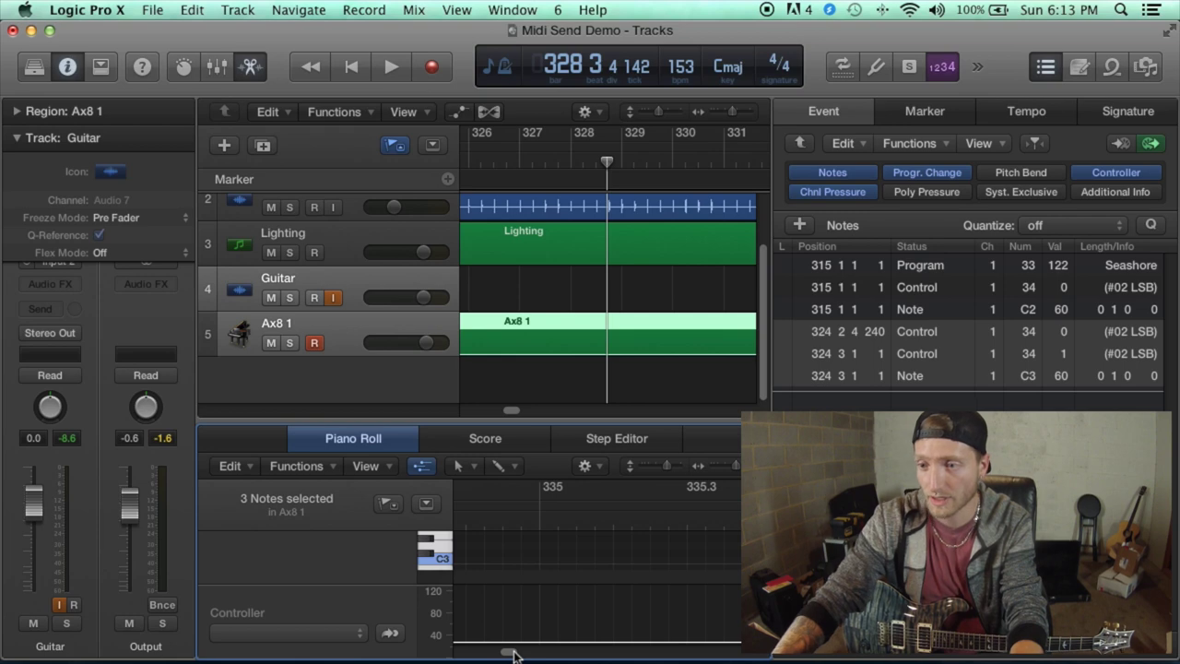
scroll(567, 270, "left", 3)
scroll(570, 268, "left", 1)
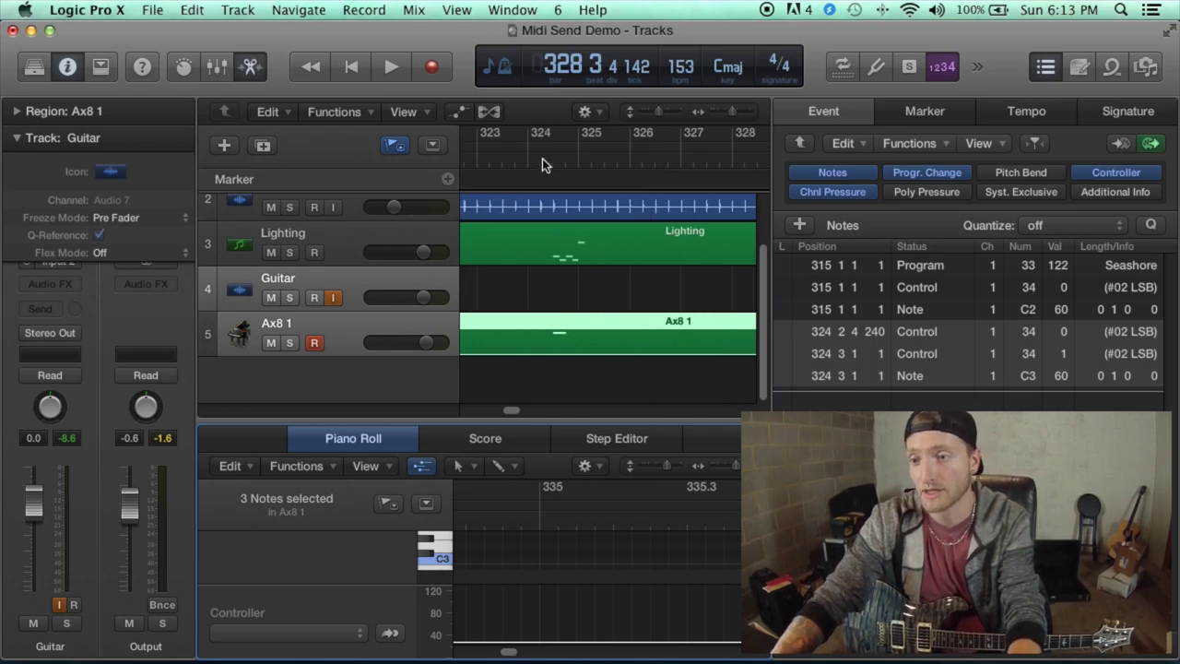
left_click(542, 159)
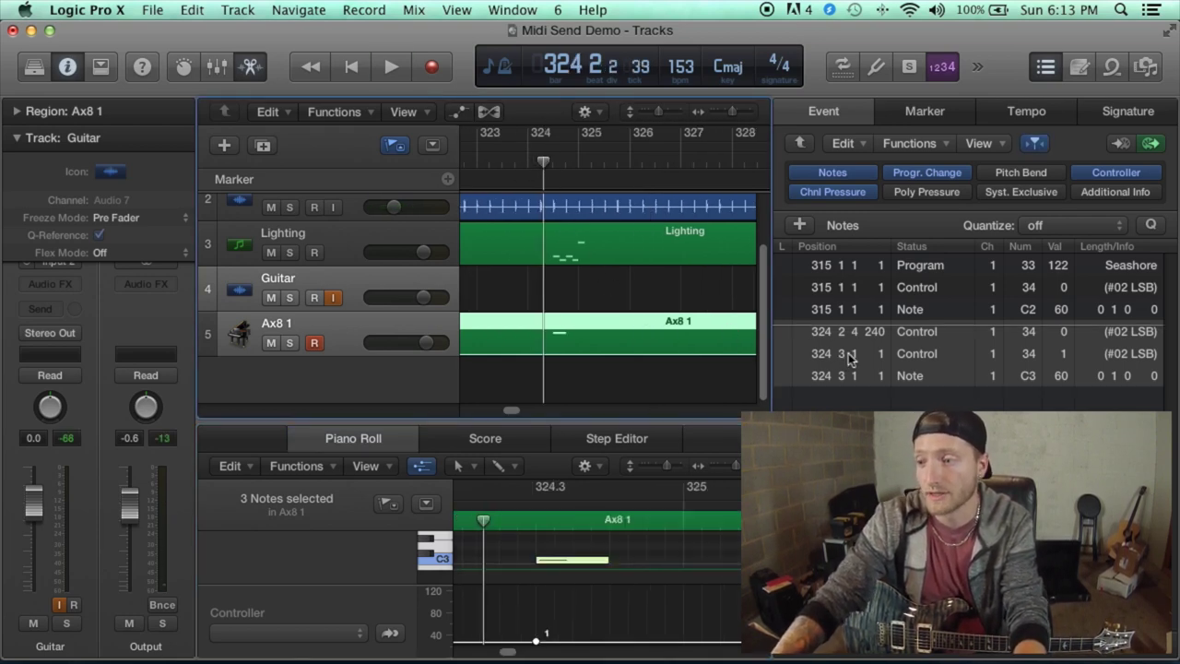
Drag the three selected events earlier so they start at 324 2 3 180–181
left_click_drag(850, 359, 850, 368)
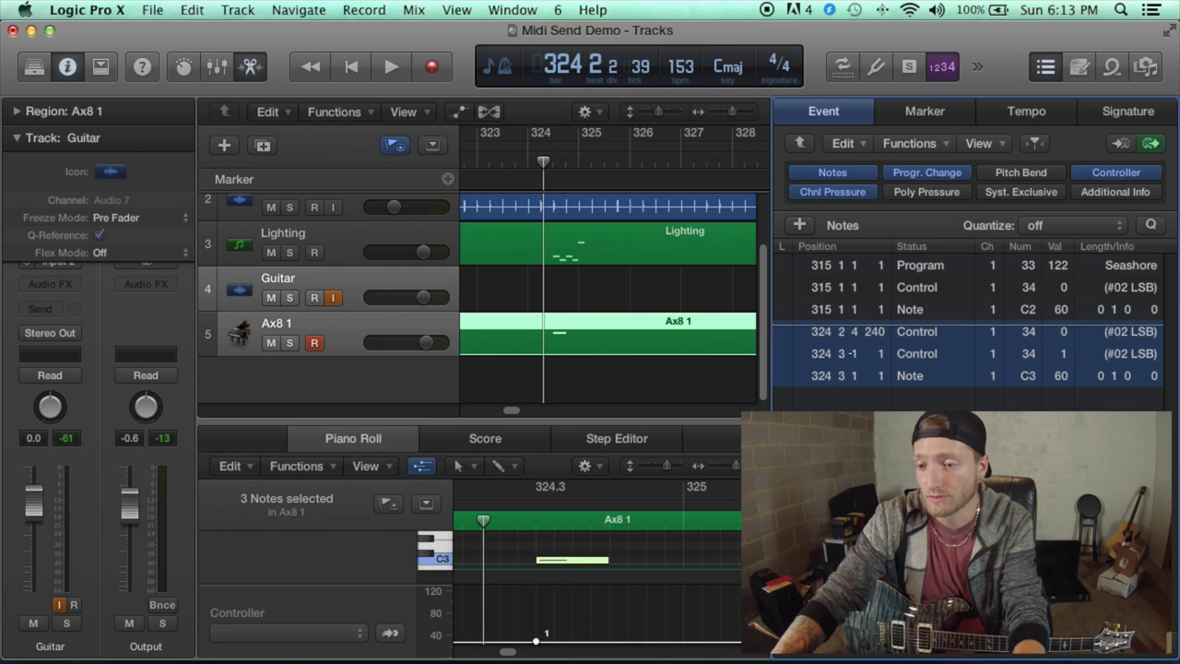
left_click_drag(869, 353, 868, 359)
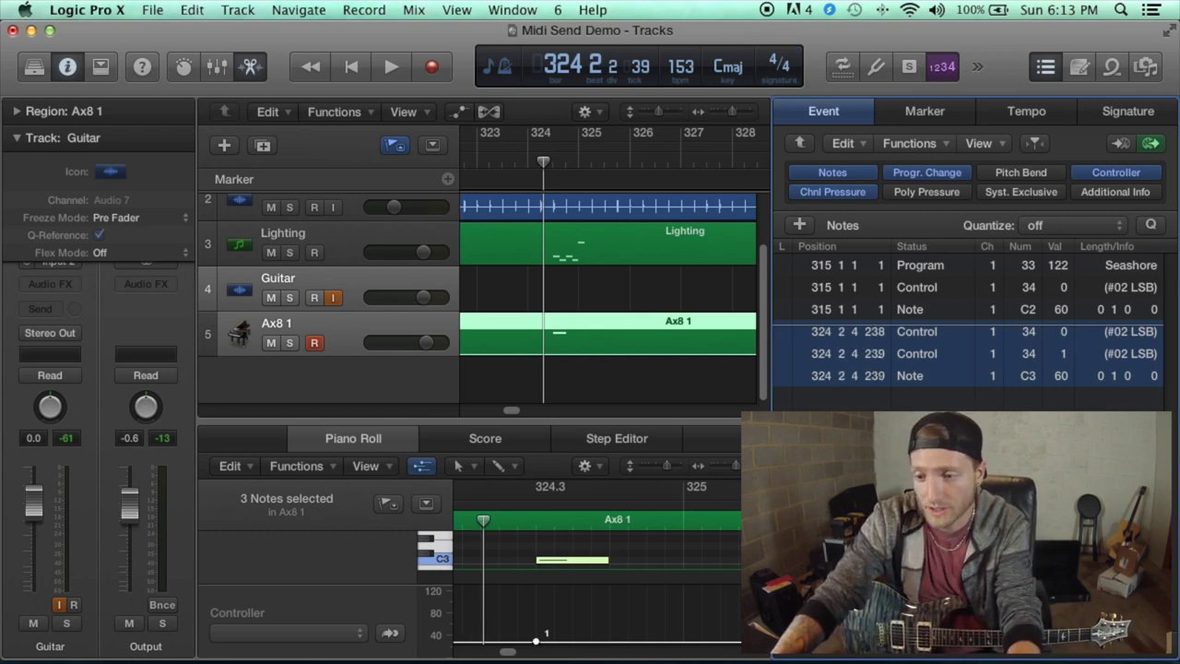
left_click_drag(868, 353, 869, 364)
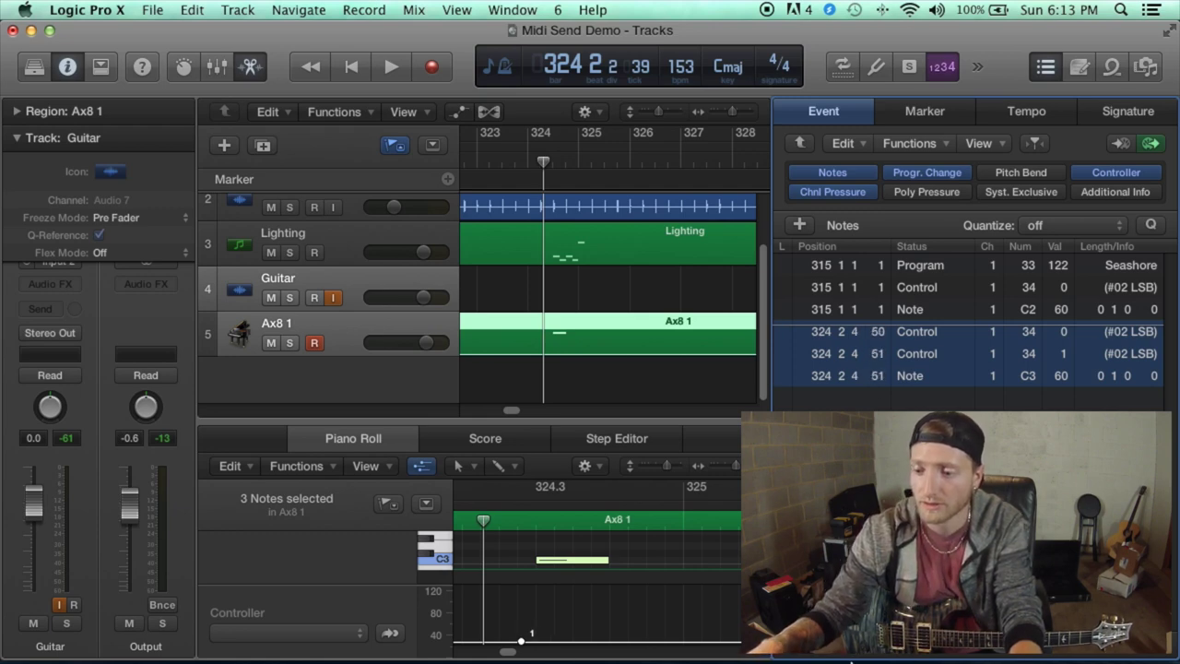
left_click_drag(850, 661, 846, 661)
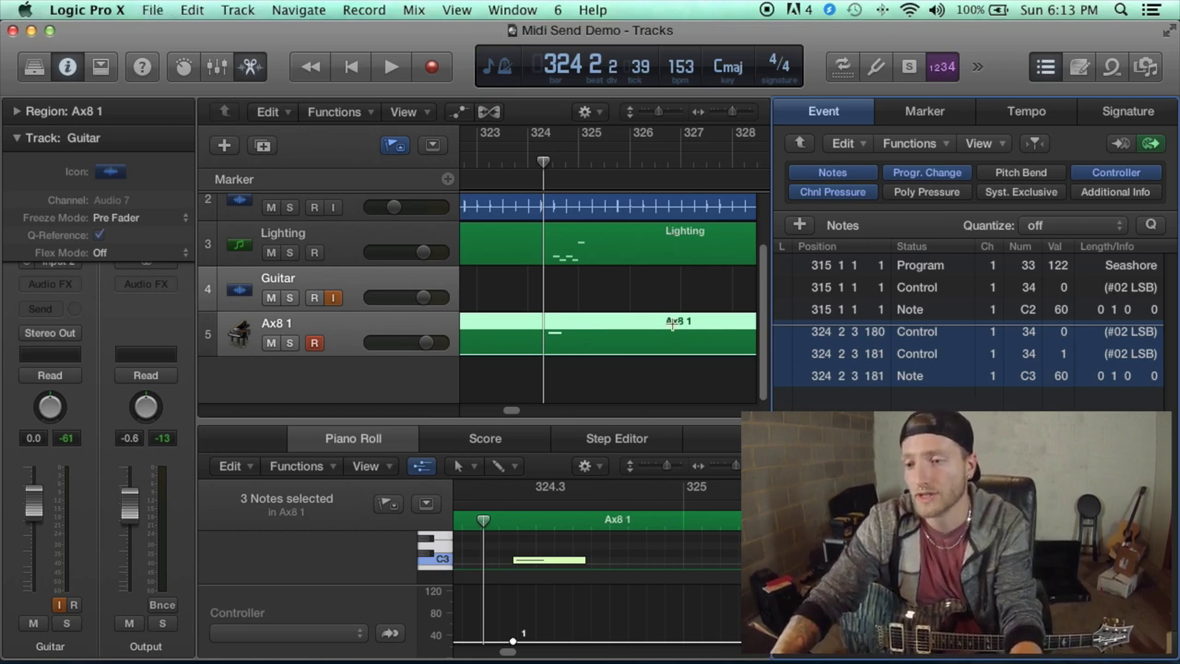
scroll(505, 411, "right", 5)
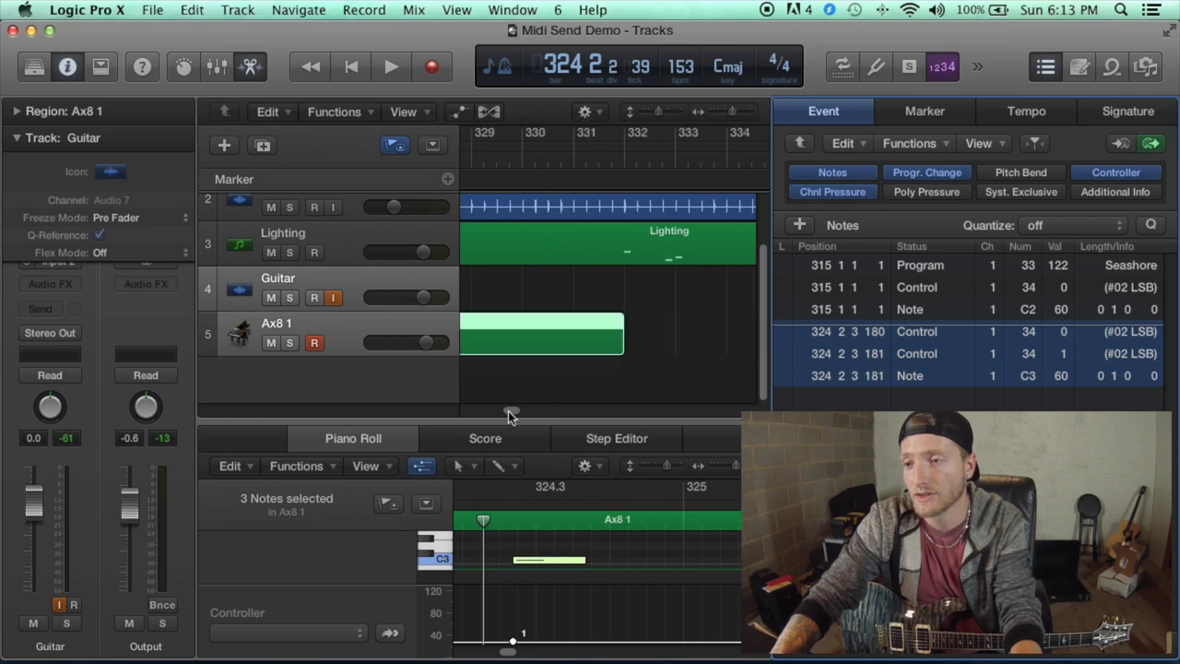
Pencil in a C3 note at bar 333 and a CC34 event just before it
scroll(510, 416, "left", 6)
scroll(508, 417, "right", 5)
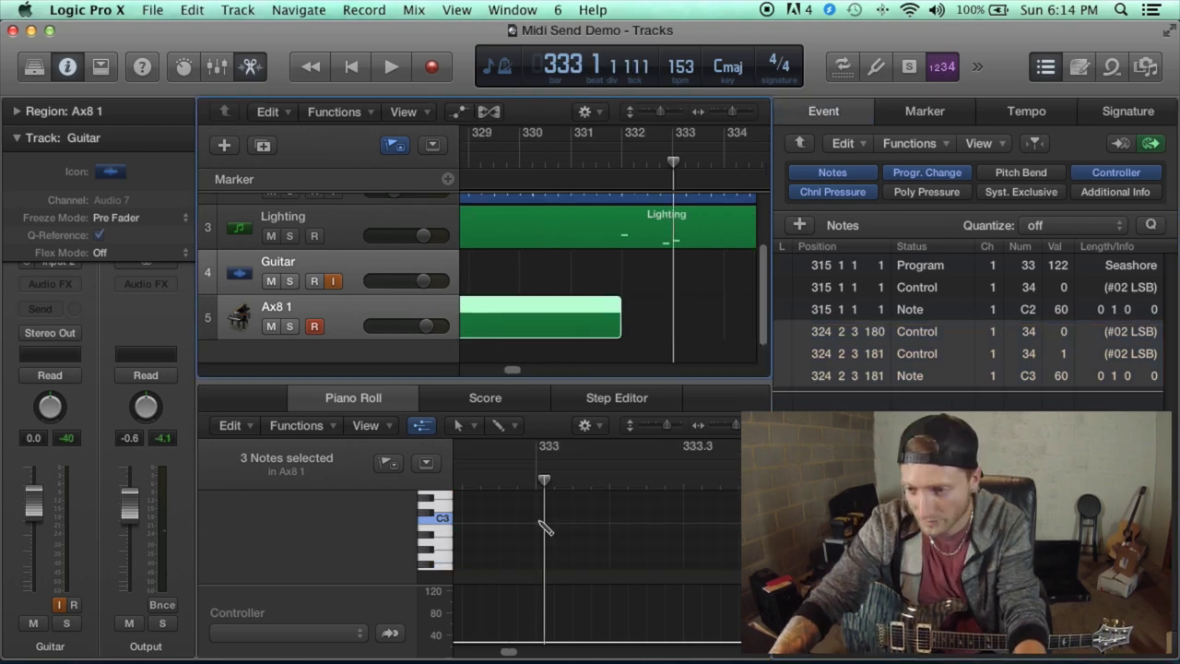
left_click(542, 521)
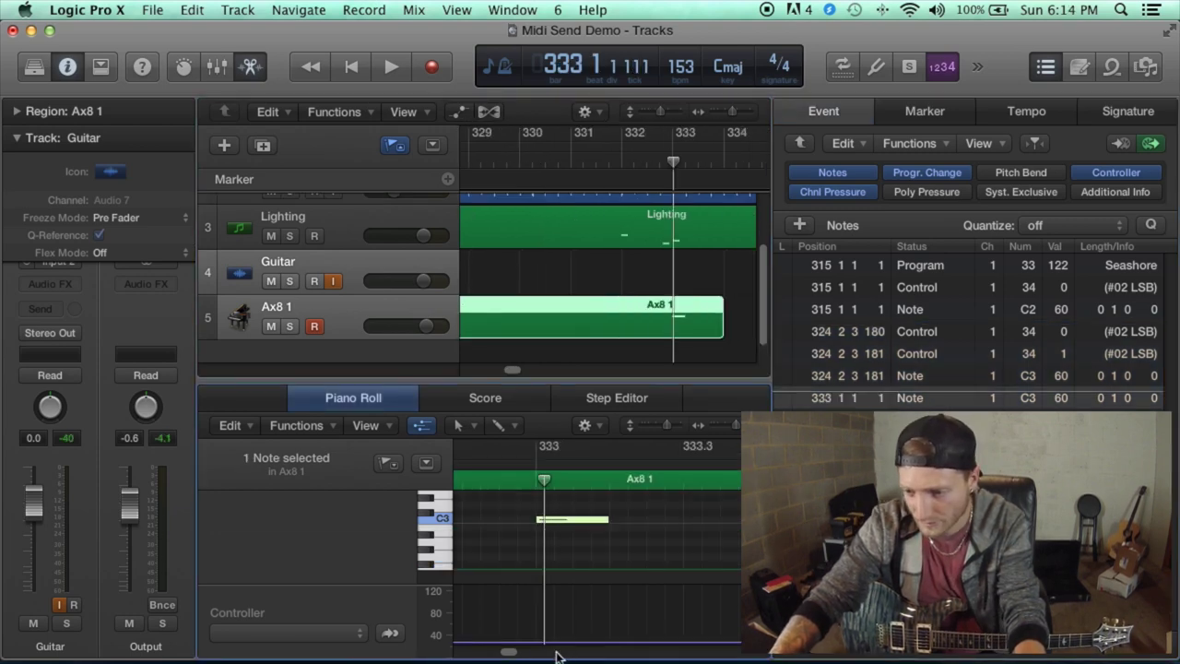
scroll(533, 647, "right", 5)
scroll(530, 645, "left", 6)
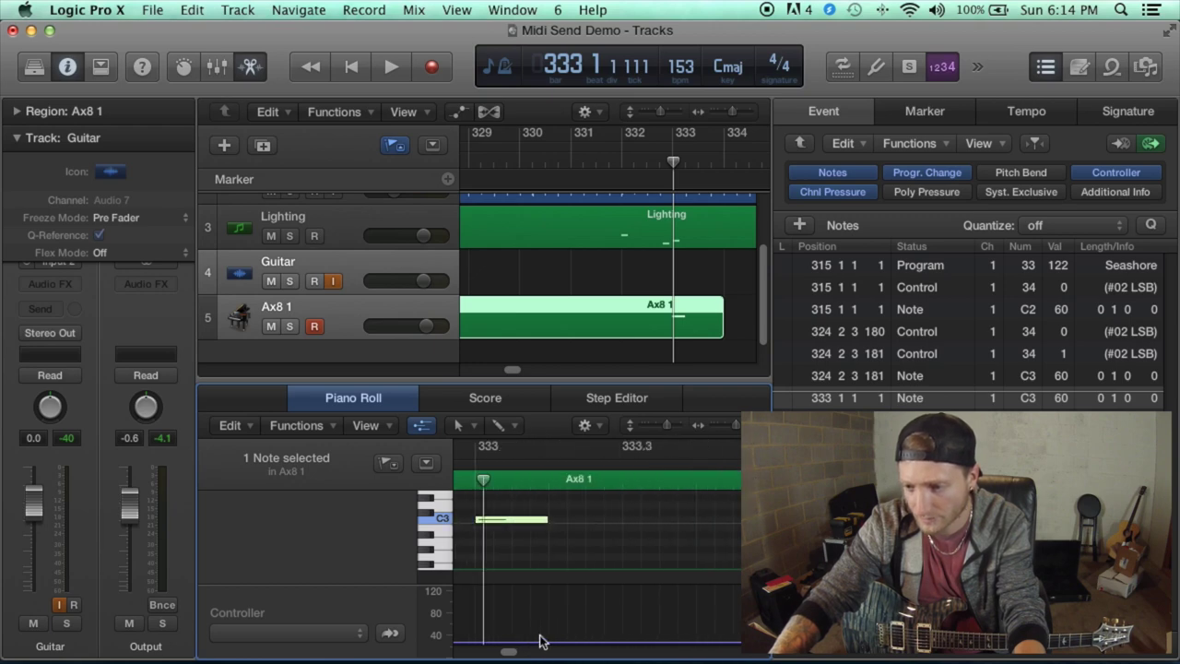
left_click(475, 641)
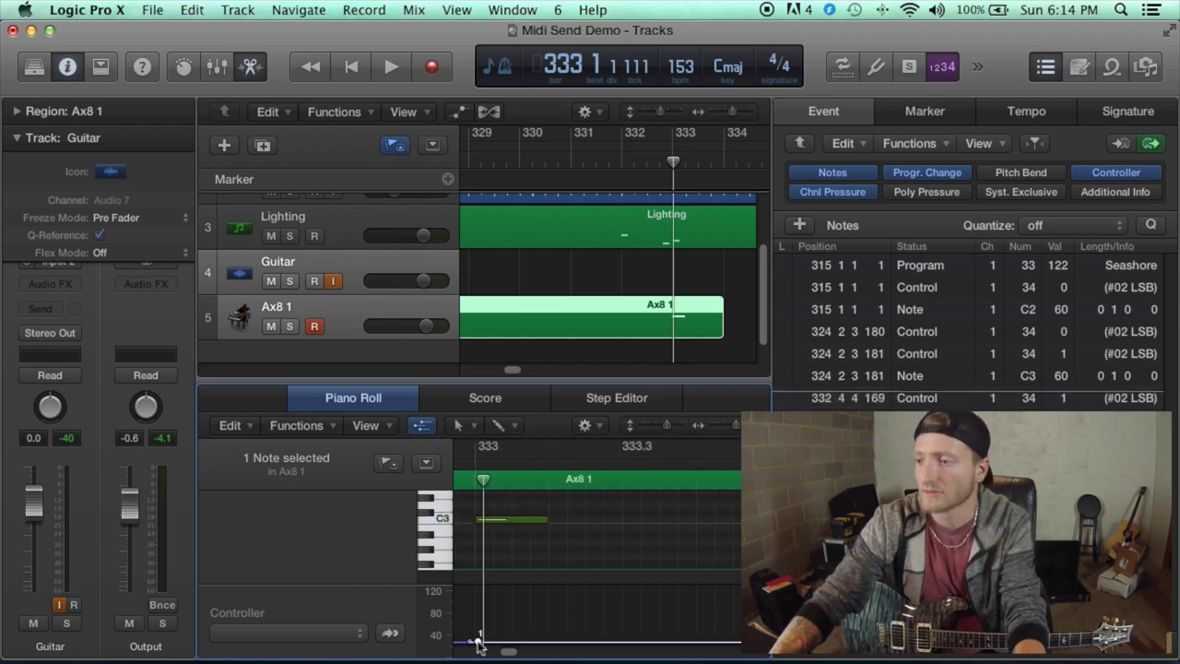
Set the new CC34 event's position to 332 4 4 240 in the Event List
key("Tab")
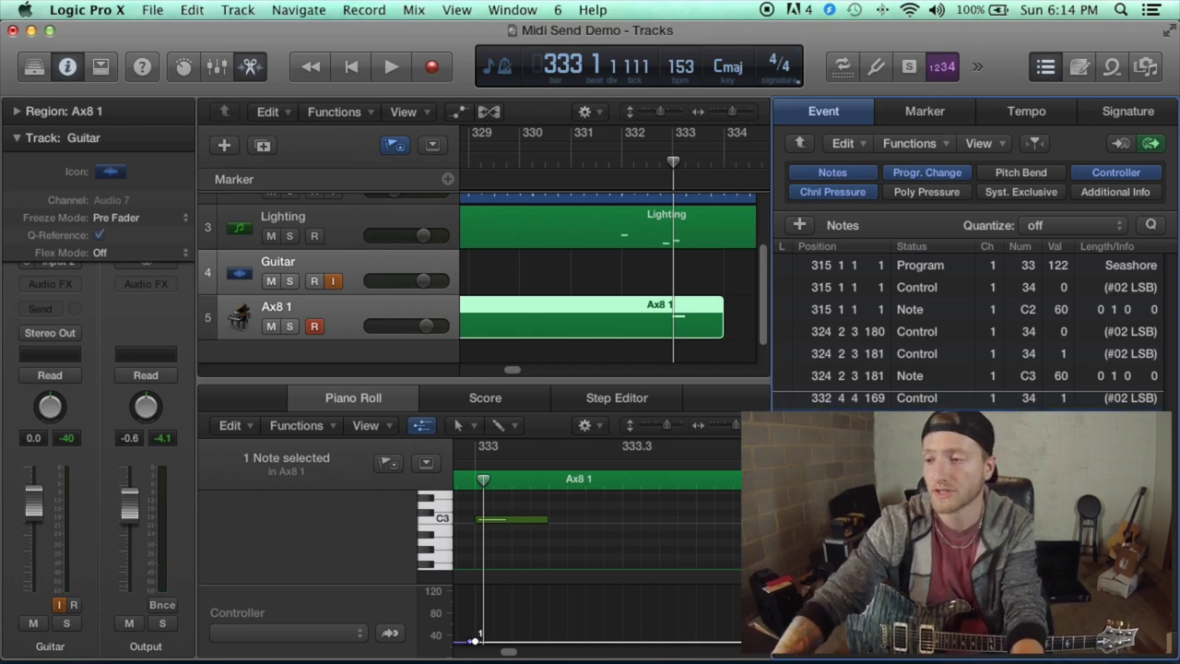
double_click(872, 398)
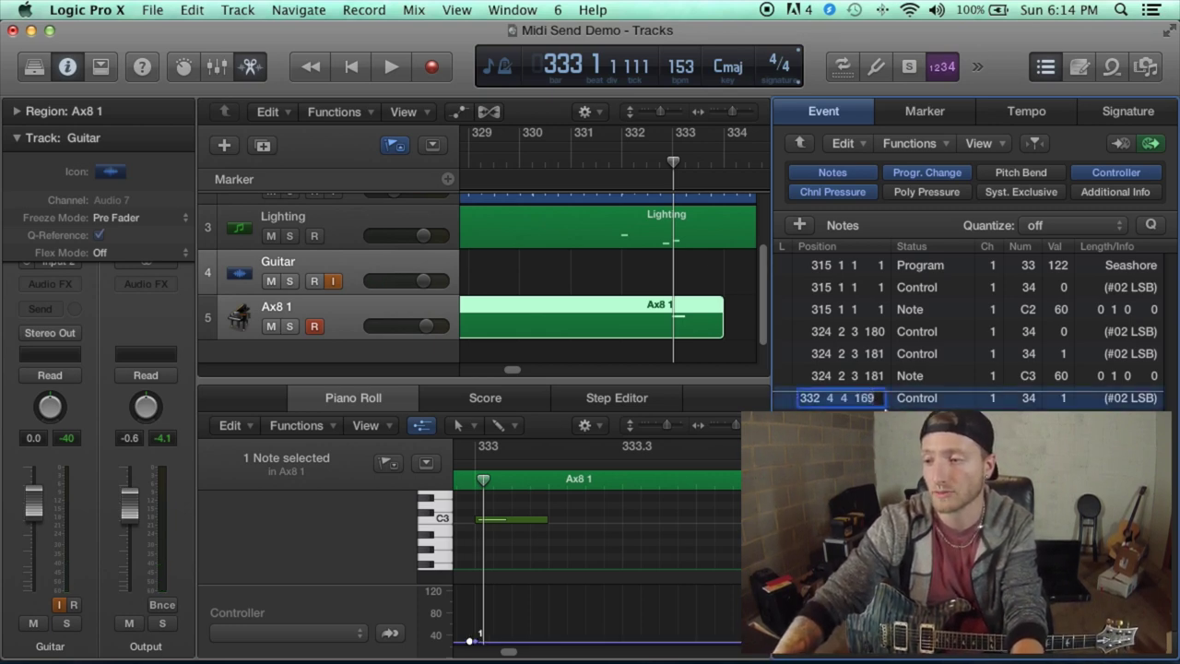
left_click(878, 397)
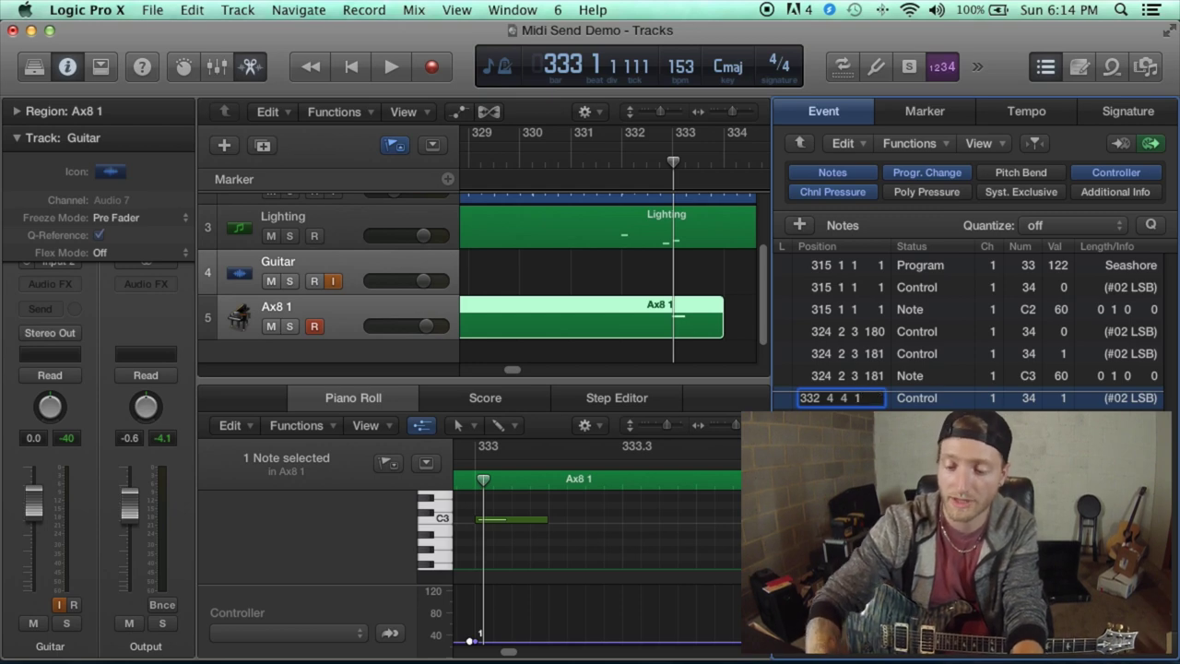
type("240")
key("Return")
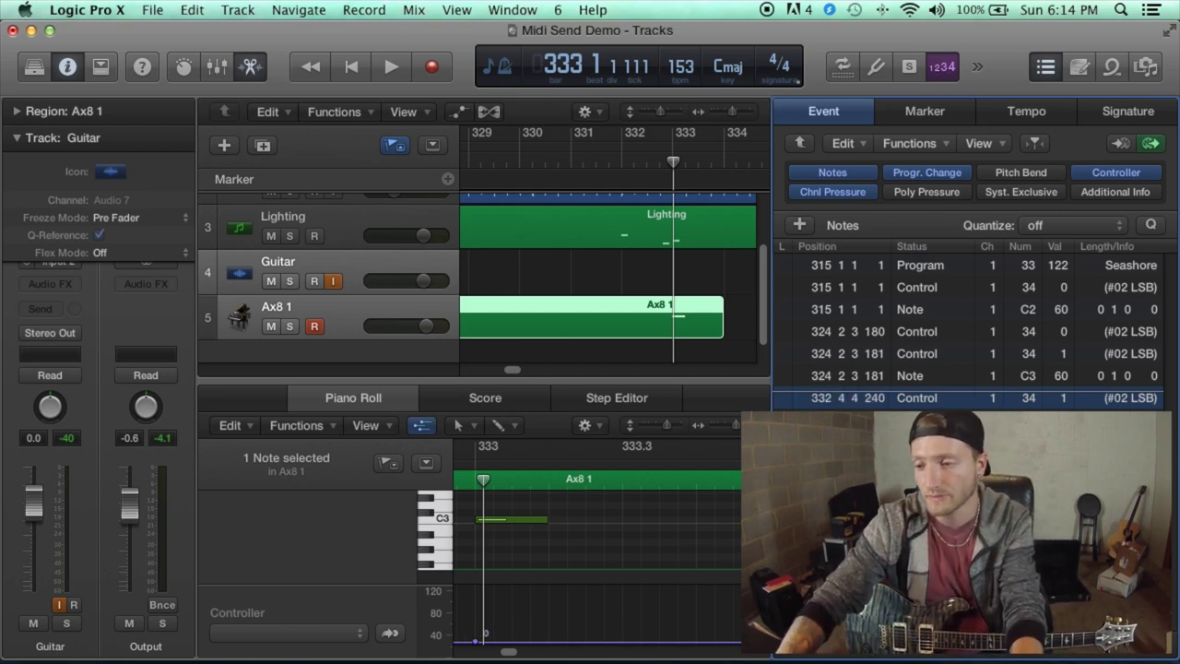
scroll(663, 569, "left", 5)
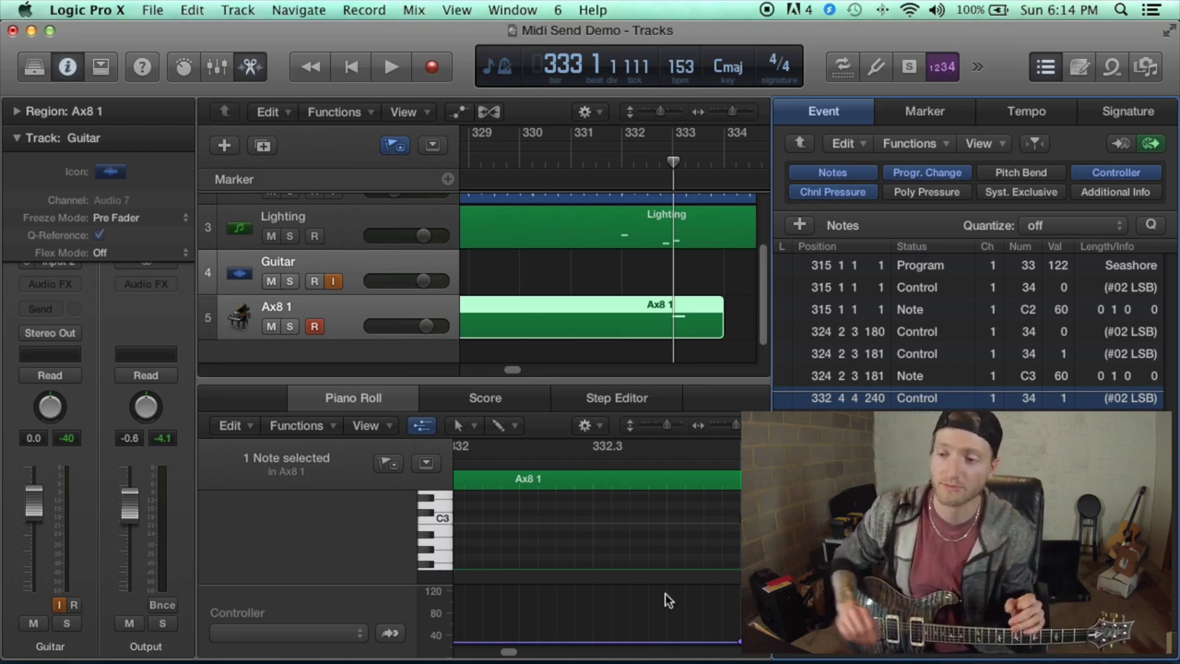
scroll(689, 561, "left", 1)
Play from around bar 322 through the bar-333 scene change, stopping near bar 337
scroll(689, 556, "left", 10)
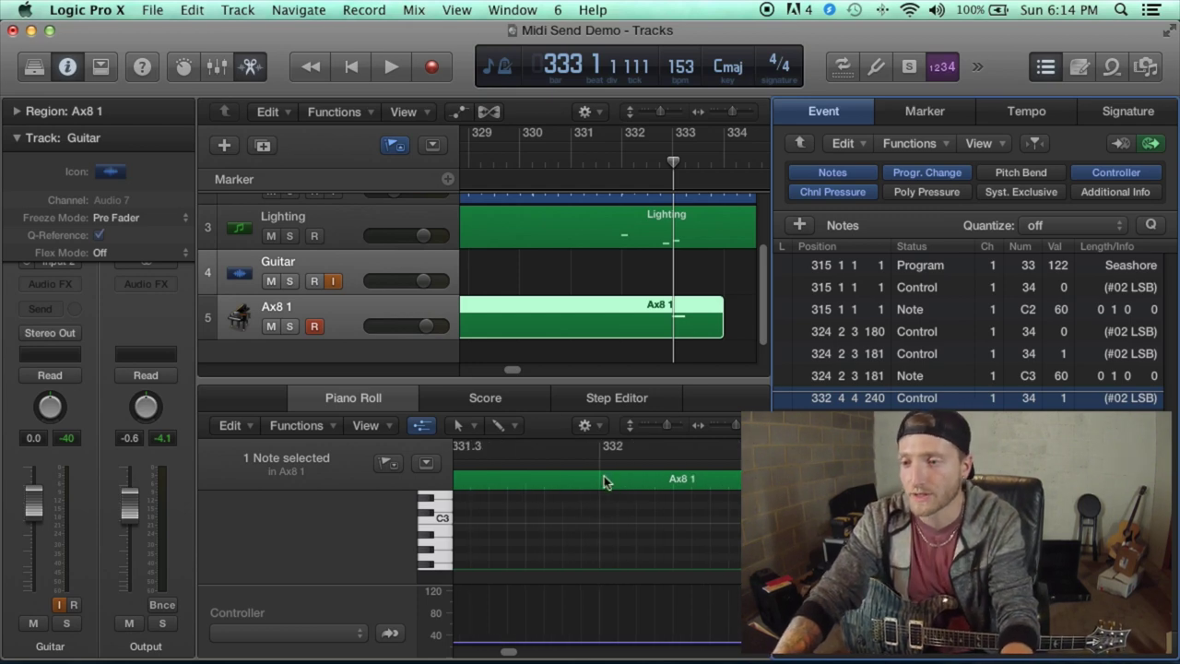
scroll(638, 320, "left", 10)
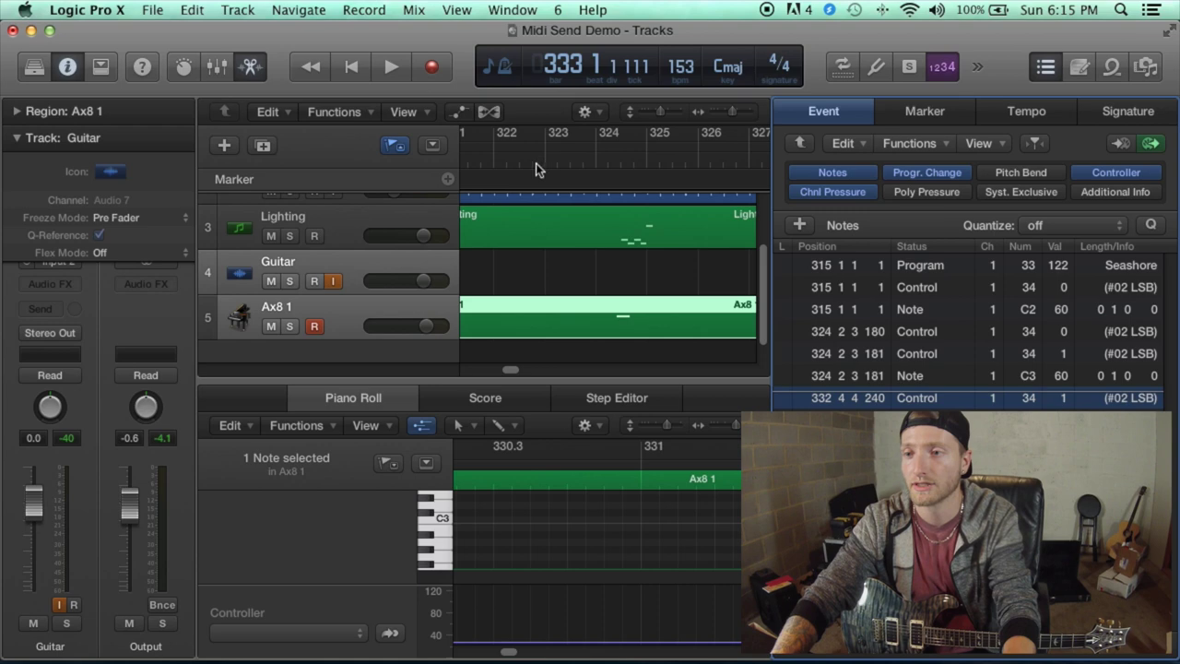
double_click(492, 159)
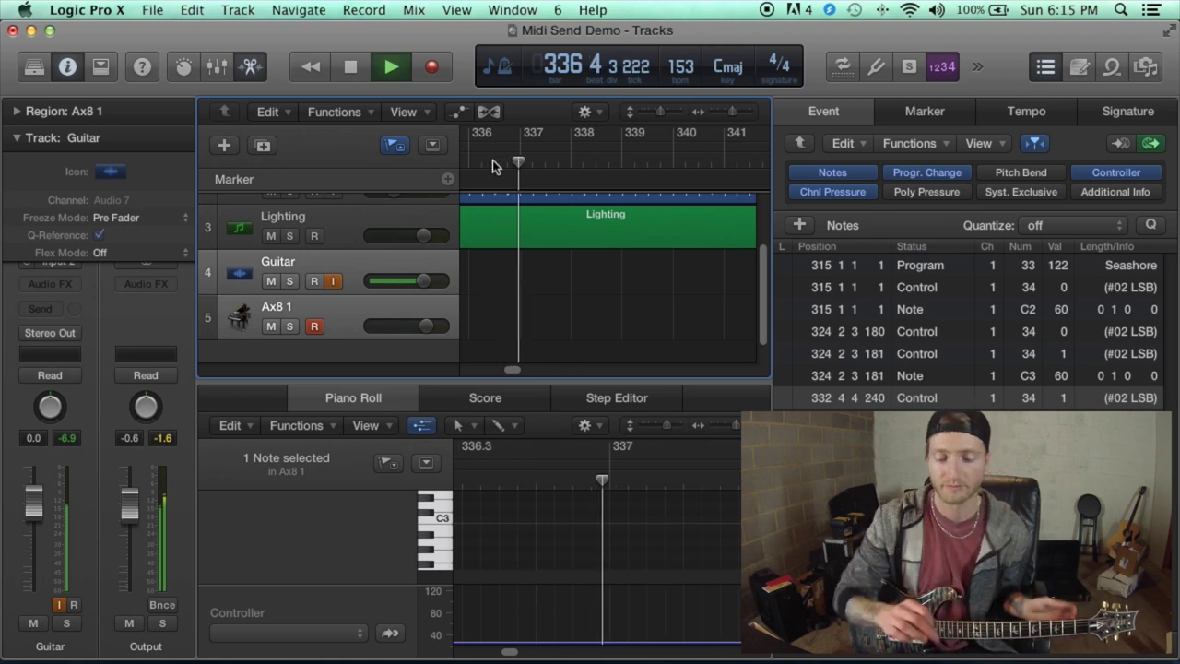
key("space")
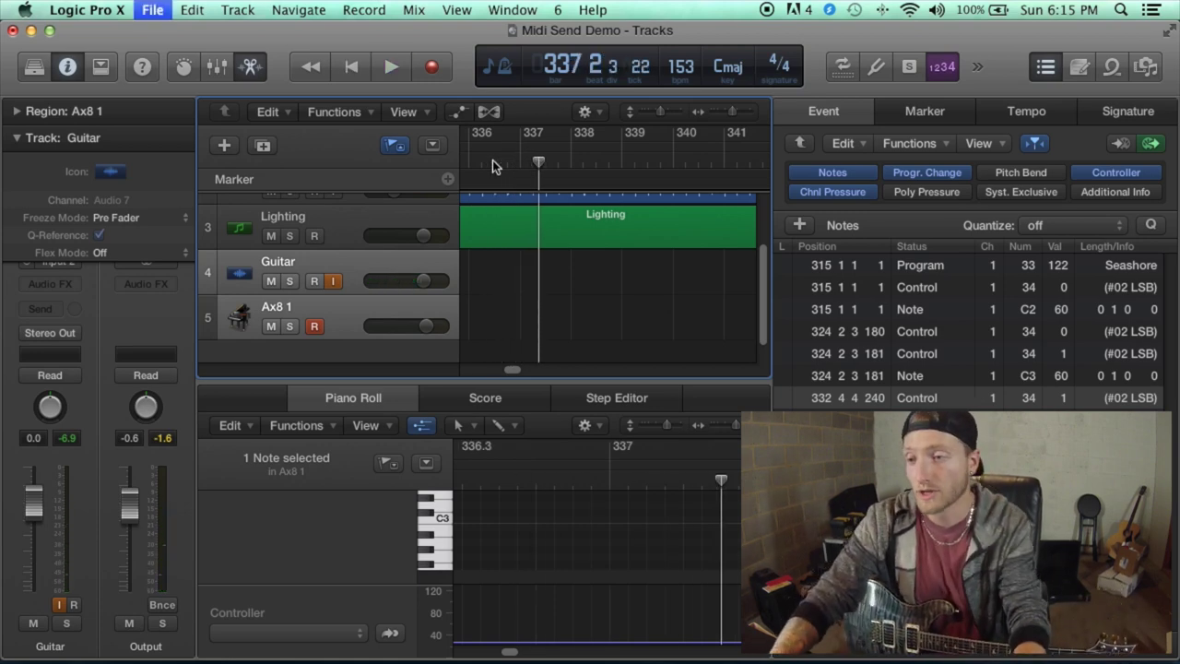
Pencil in two CC34 events at bar 397 and give one of them value 2
left_click_drag(512, 369, 524, 367)
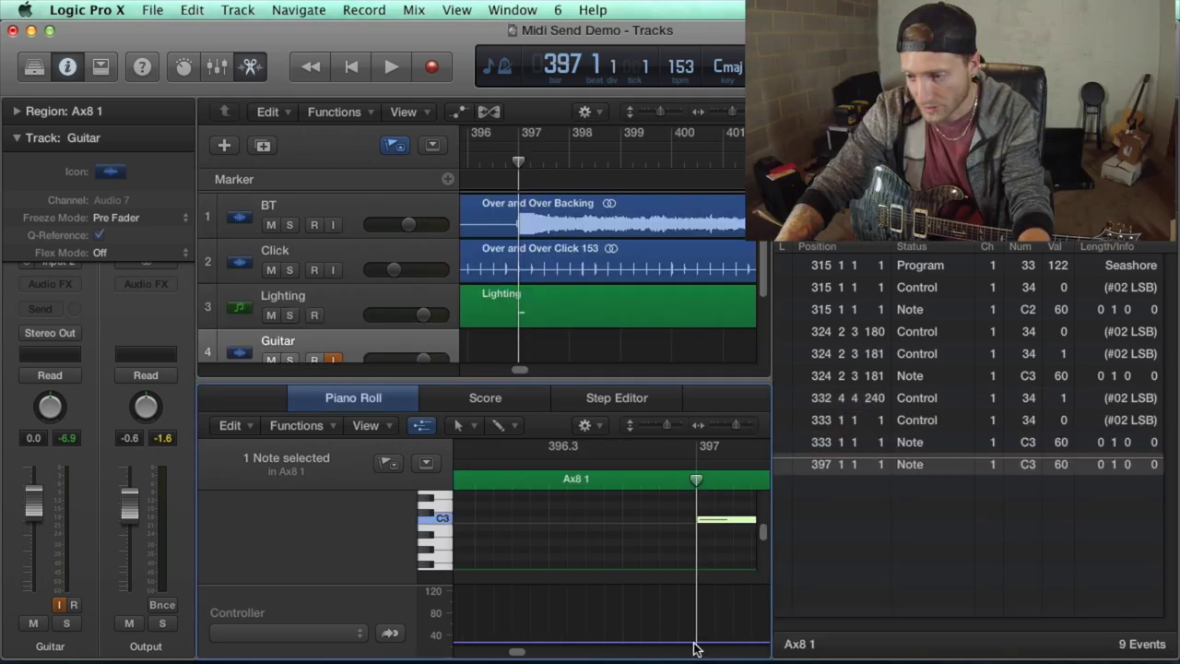
left_click(695, 640)
left_click(699, 642)
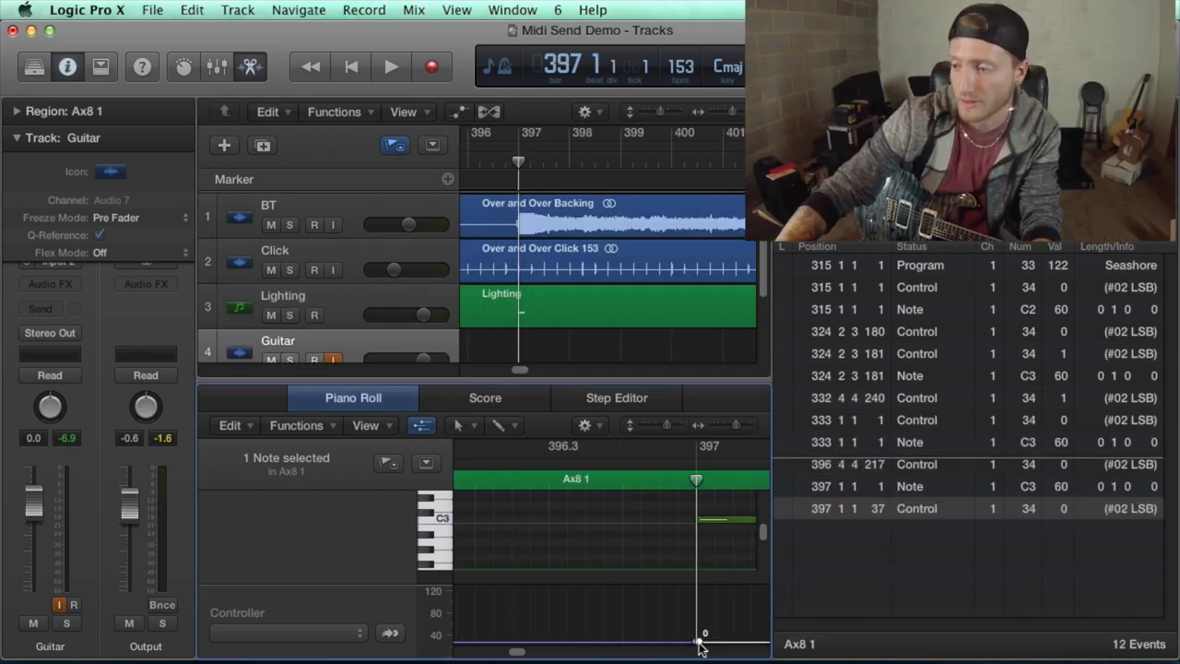
double_click(1061, 510)
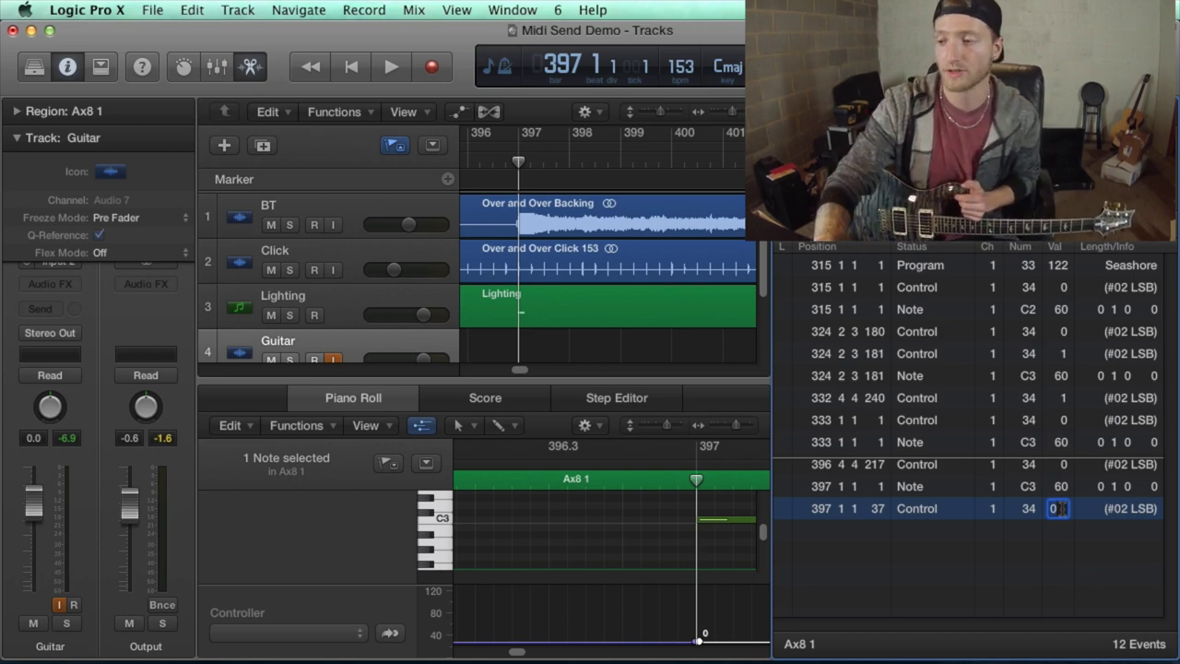
type("2")
key("Return")
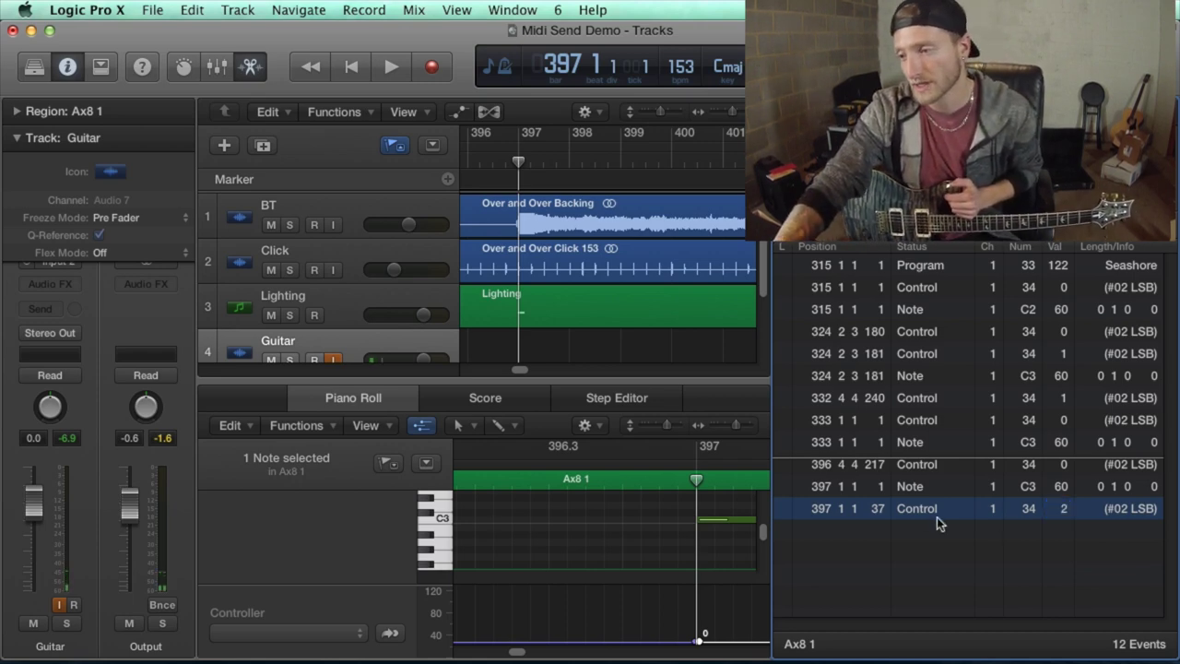
Move the value-2 event to 397 1 1 1 and the other to 396 4 4 240, then play
double_click(876, 509)
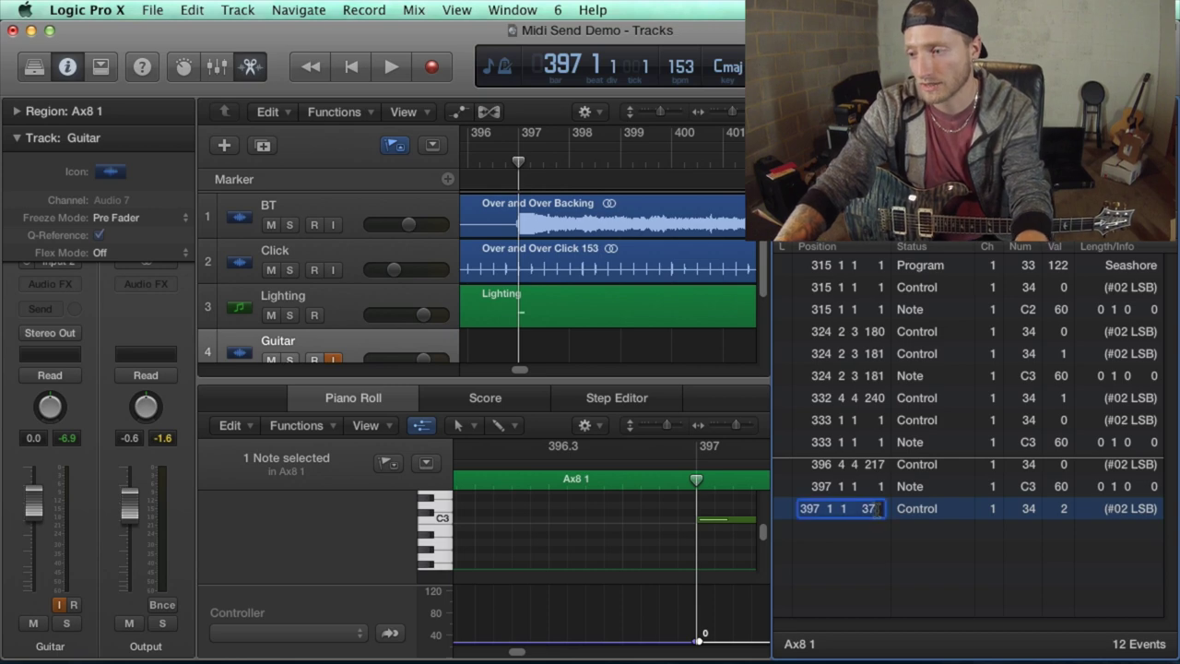
key("BackSpace")
type("1")
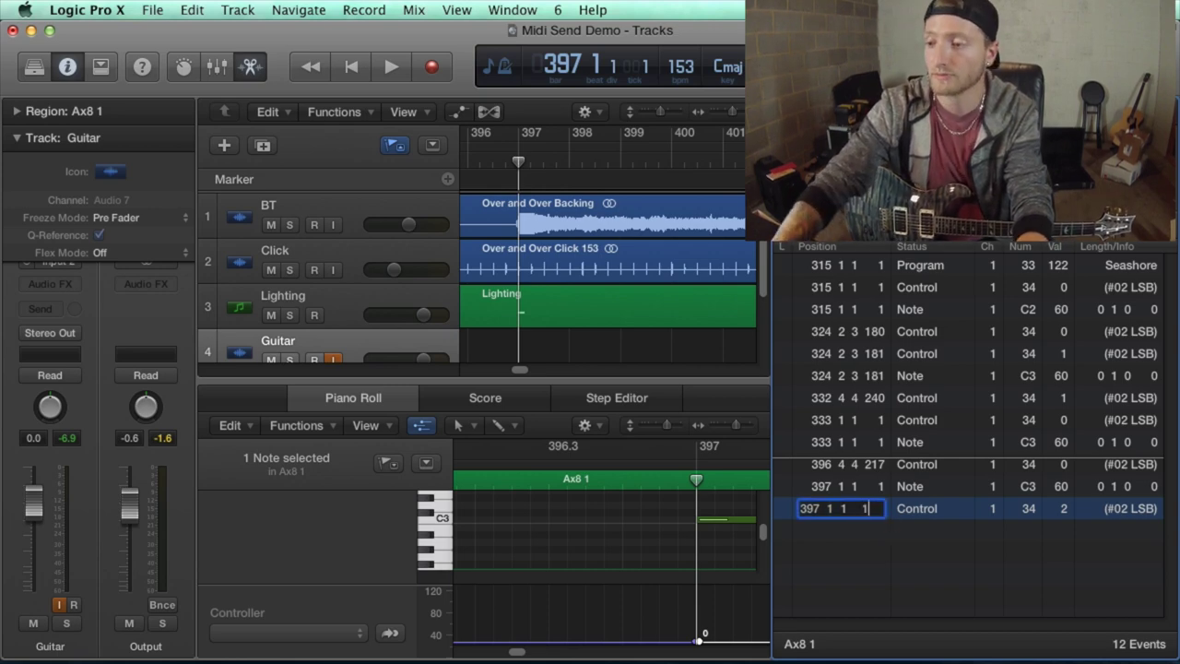
key("Return")
double_click(874, 464)
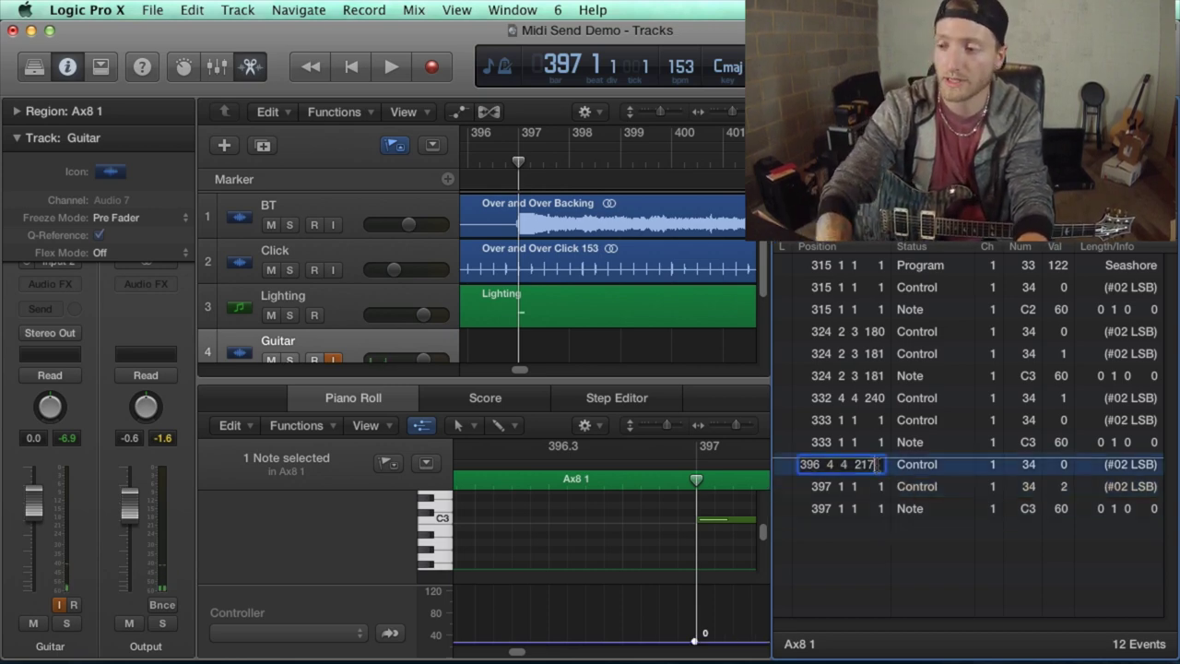
type("40")
key("Return")
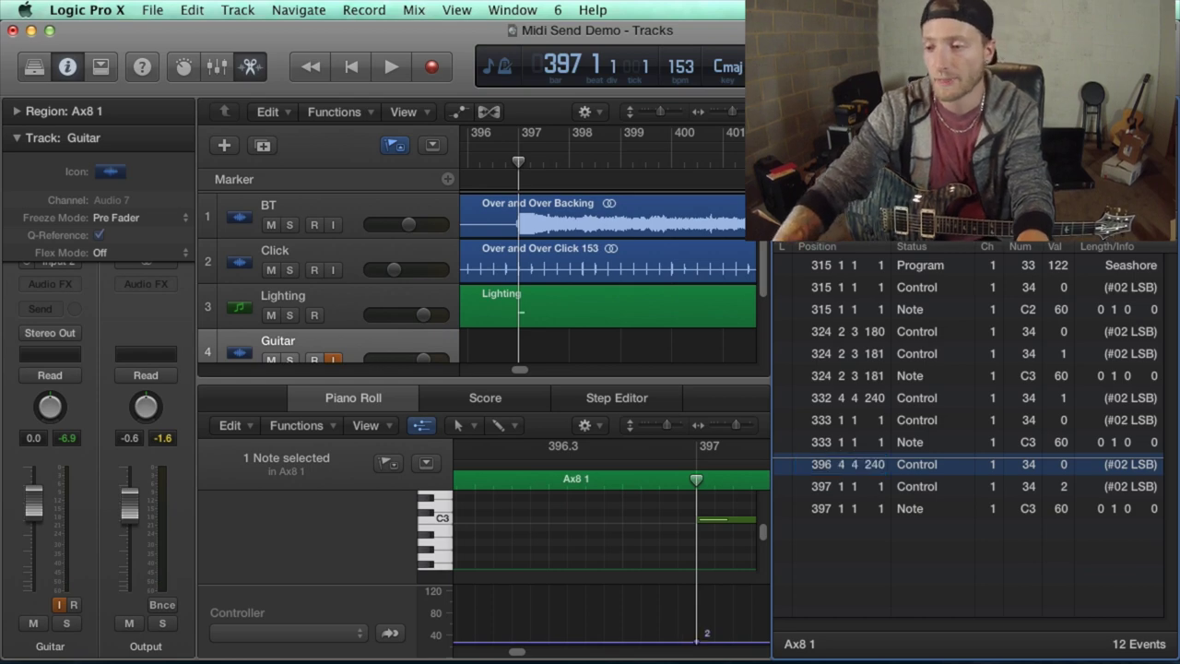
key("space")
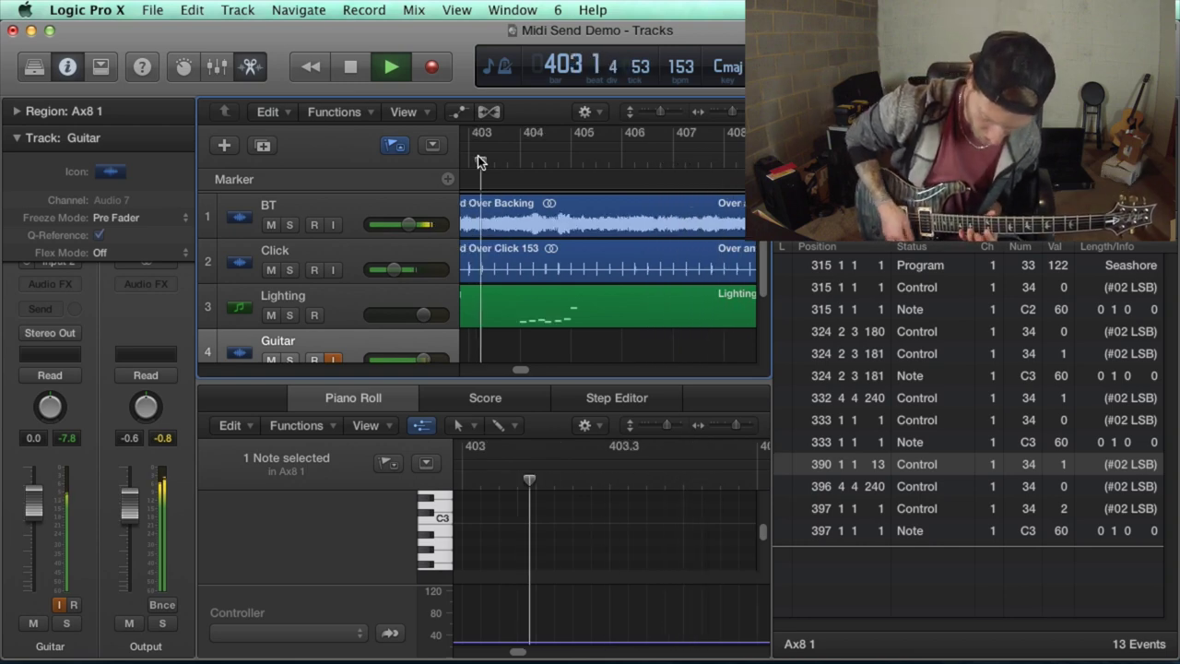
Stop playback at bar 404, after the bar-397 scene change
key("space")
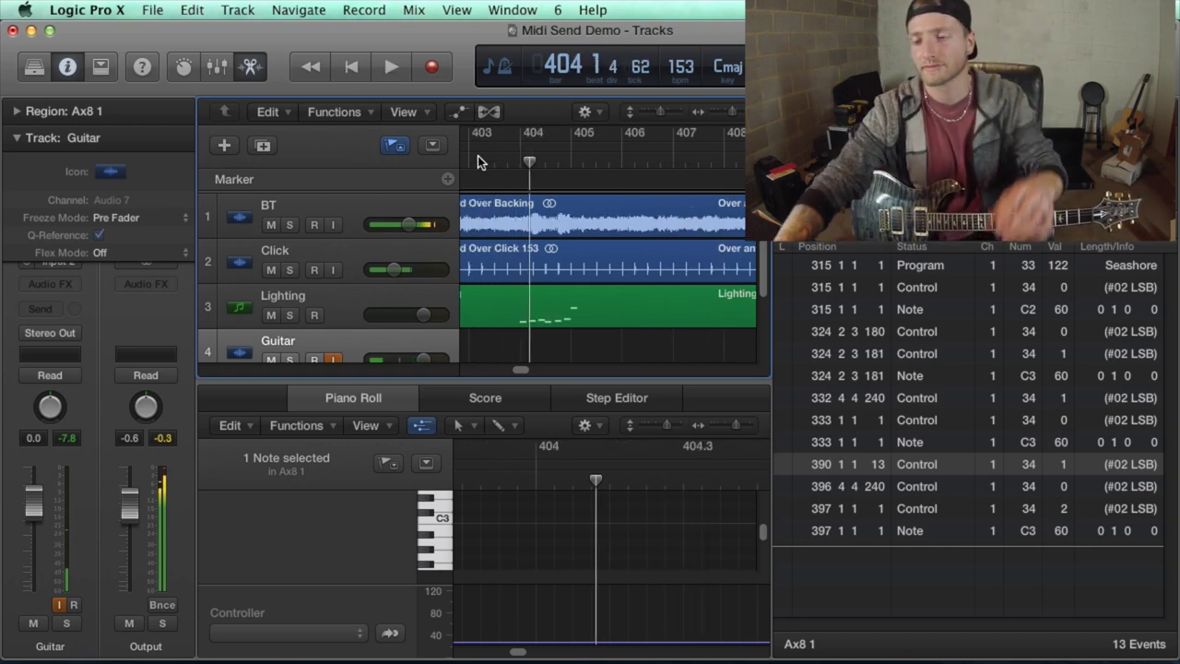